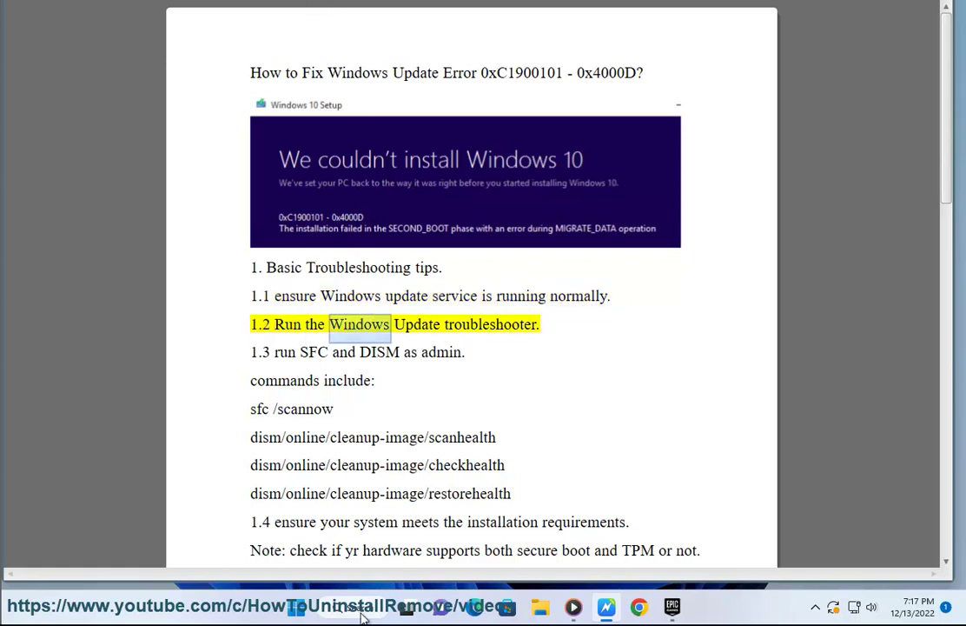
Start a Windows search from the taskbar to look up the Services app.
left_click(354, 602)
Launch Services via a 'ser' search and open the Windows Update service's properties.
type("ser")
left_click(381, 211)
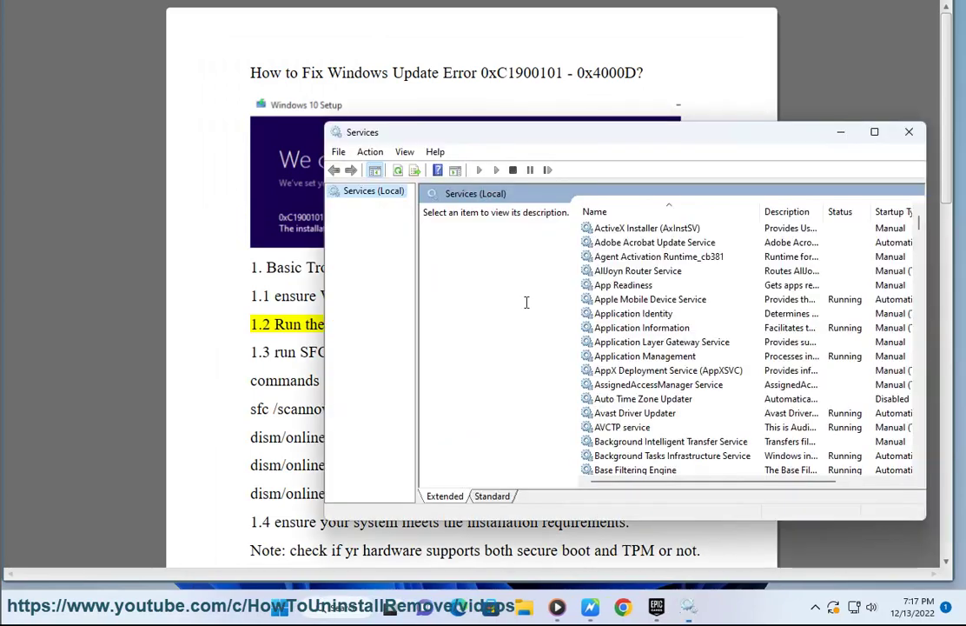
left_click(637, 343)
key("w")
scroll(630, 391, "down", 8)
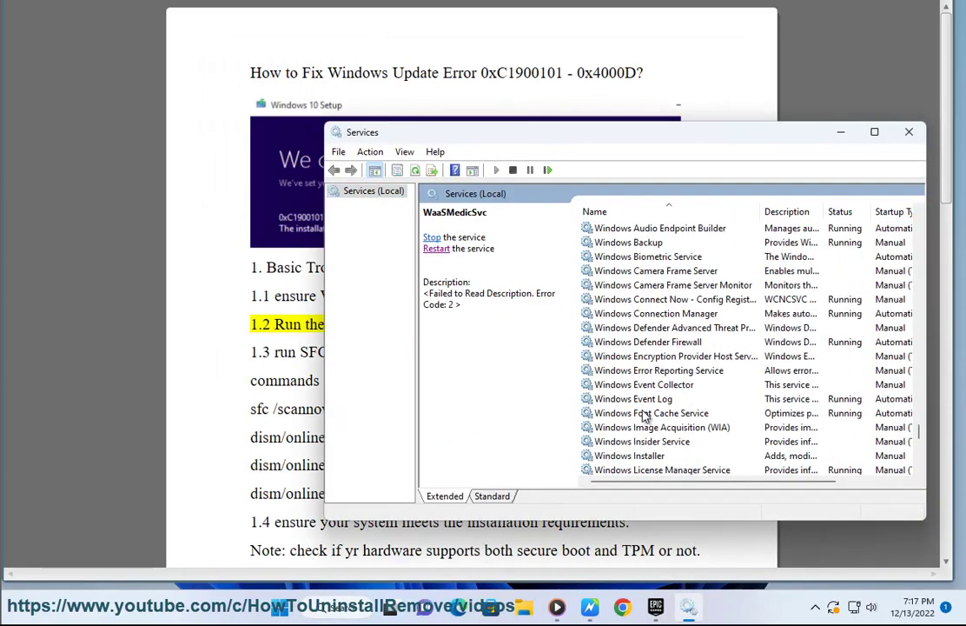
scroll(655, 438, "down", 1)
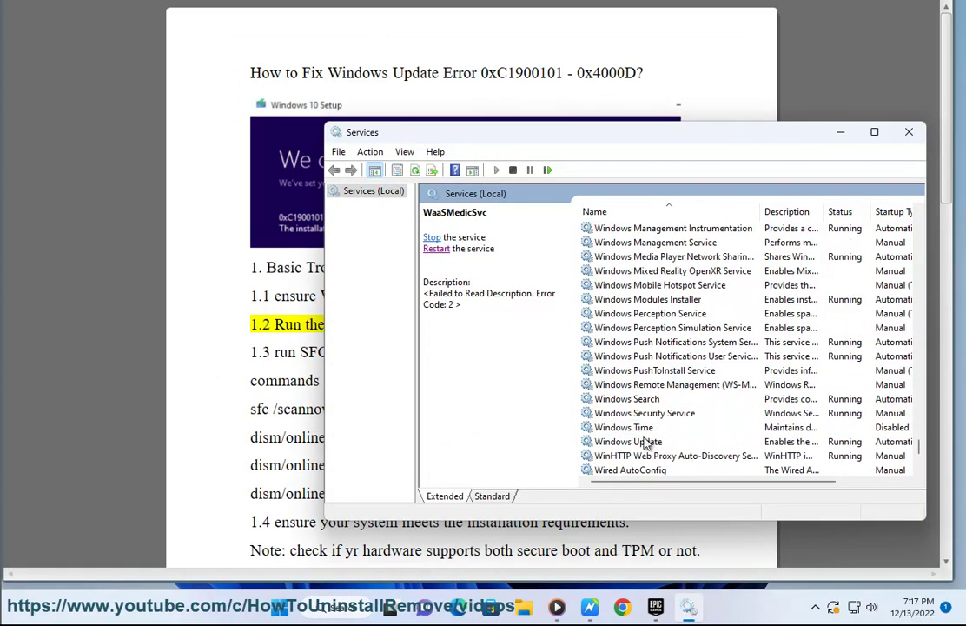
left_click(644, 442)
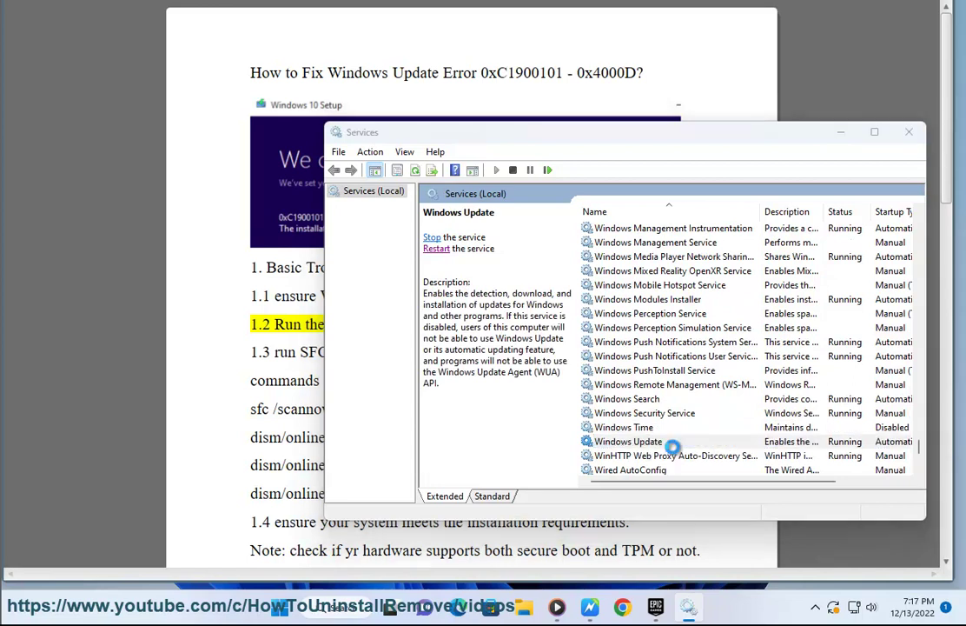
double_click(671, 445)
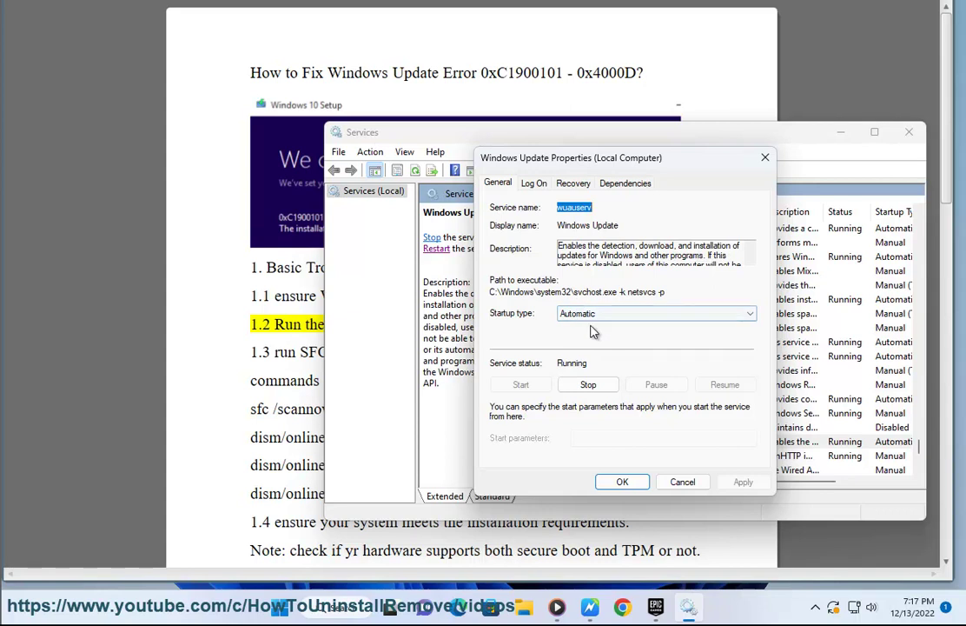
Keep Windows Update's startup type Automatic and expand its Remote Procedure Call (RPC) dependency.
left_click(591, 314)
left_click(596, 339)
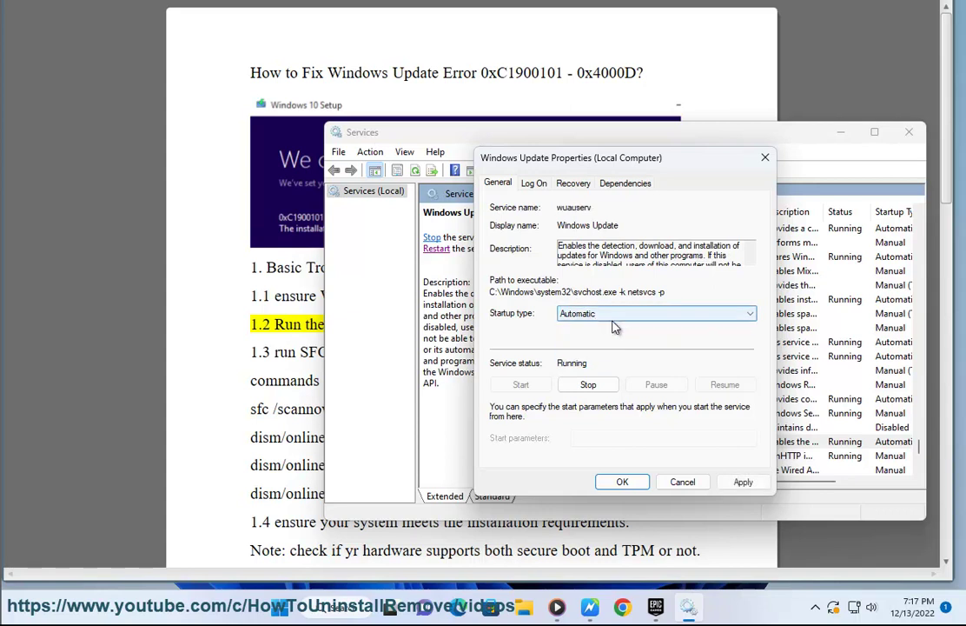
left_click(615, 183)
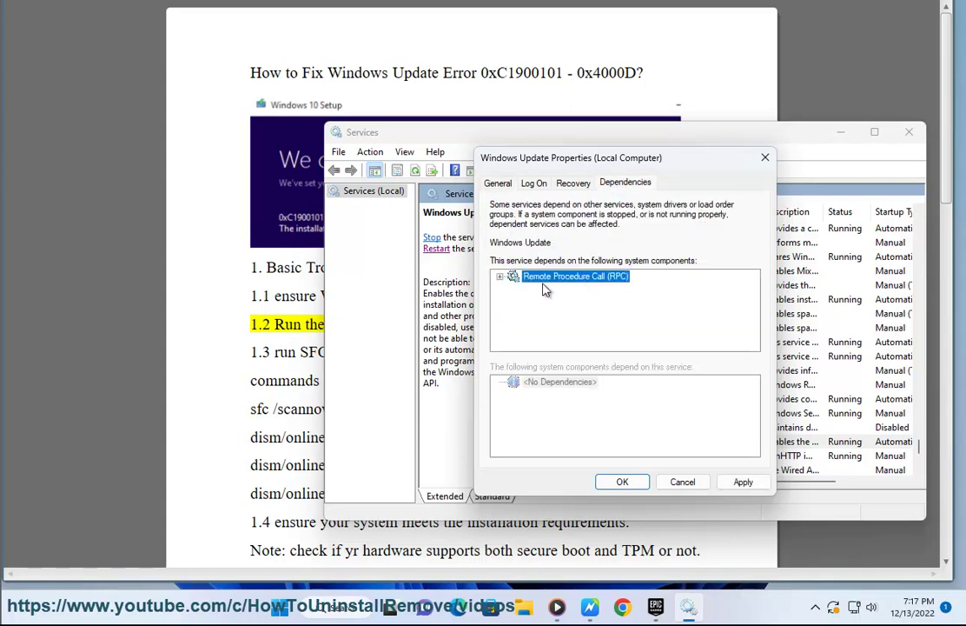
left_click(500, 278)
left_click(570, 290)
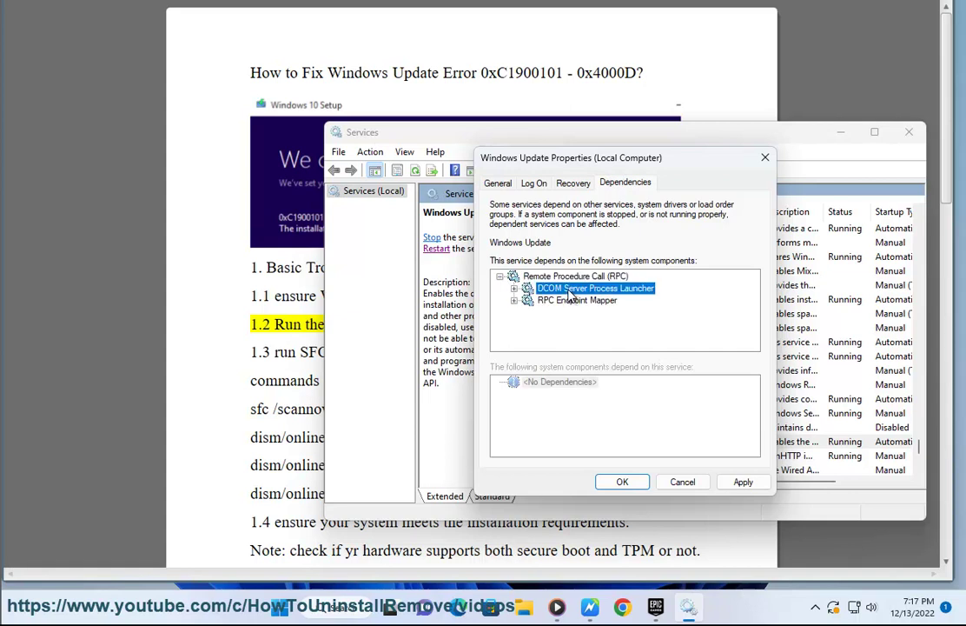
key("Up")
Move the properties dialog aside and locate the Remote Procedure Call (RPC) Locator service.
left_click_drag(583, 150, 391, 180)
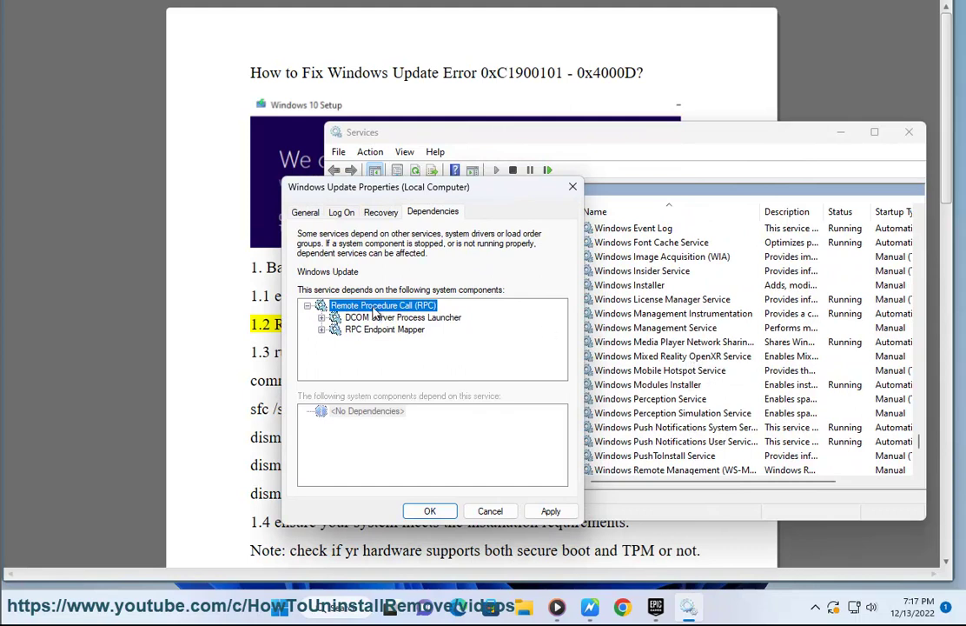
scroll(686, 369, "up", 15)
scroll(687, 370, "up", 4)
scroll(680, 371, "up", 9)
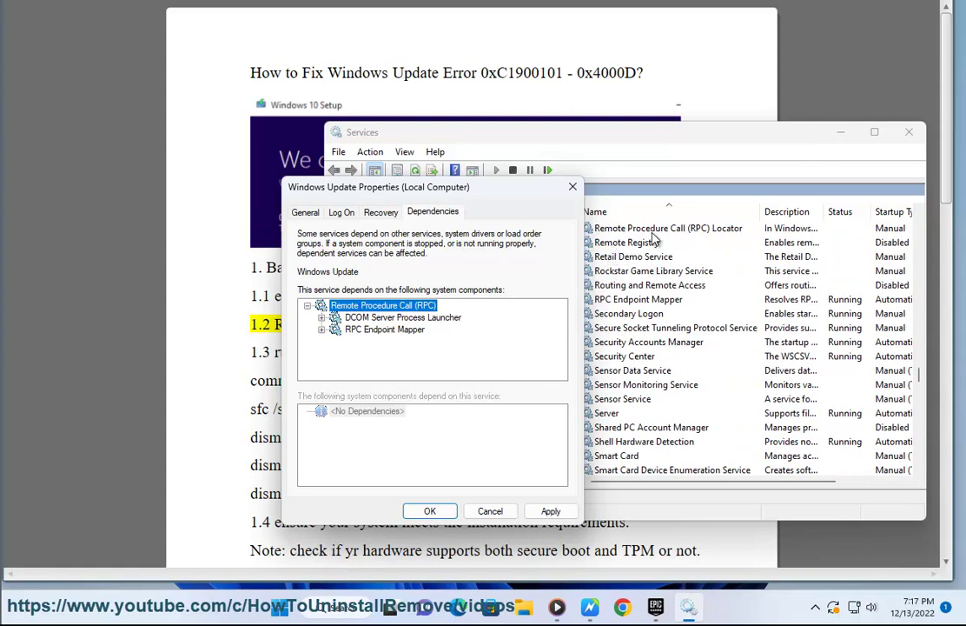
left_click(658, 233)
scroll(647, 280, "up", 2)
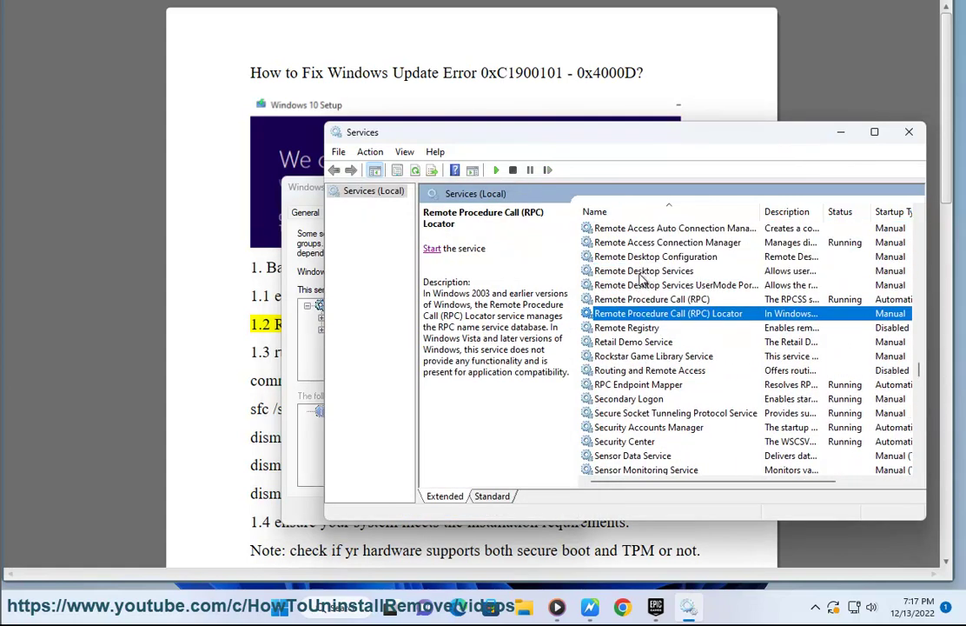
Confirm RPC, DCOM Server Process Launcher and RPC Endpoint Mapper are Running, then cancel the properties.
left_click(643, 300)
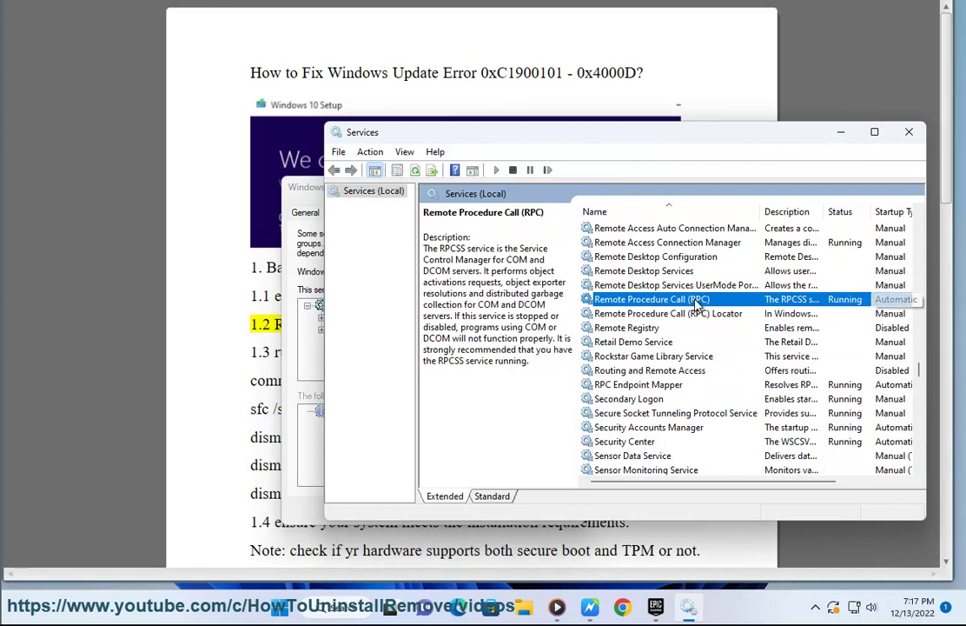
left_click_drag(304, 201, 205, 199)
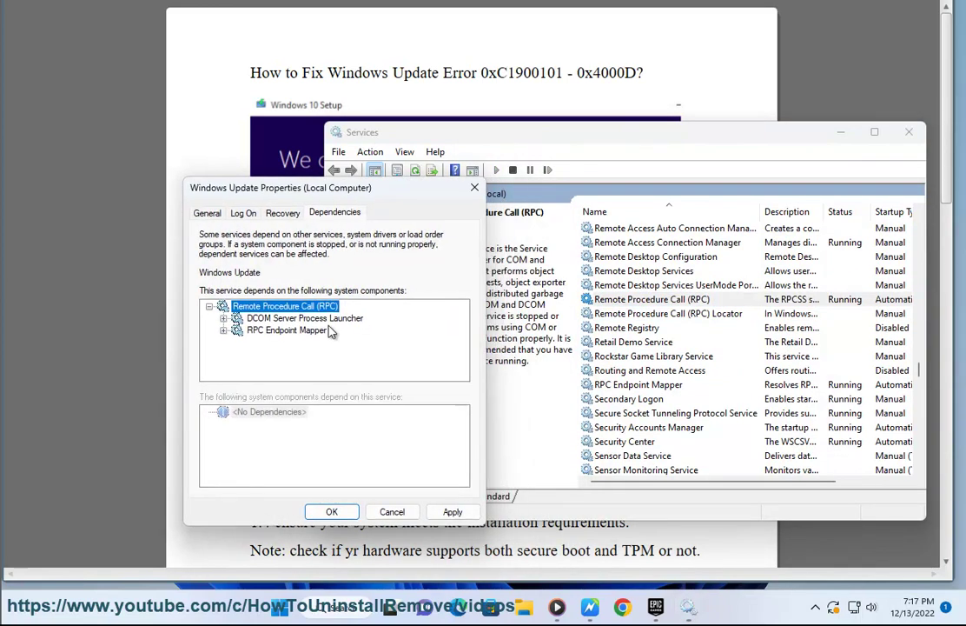
scroll(643, 302, "up", 15)
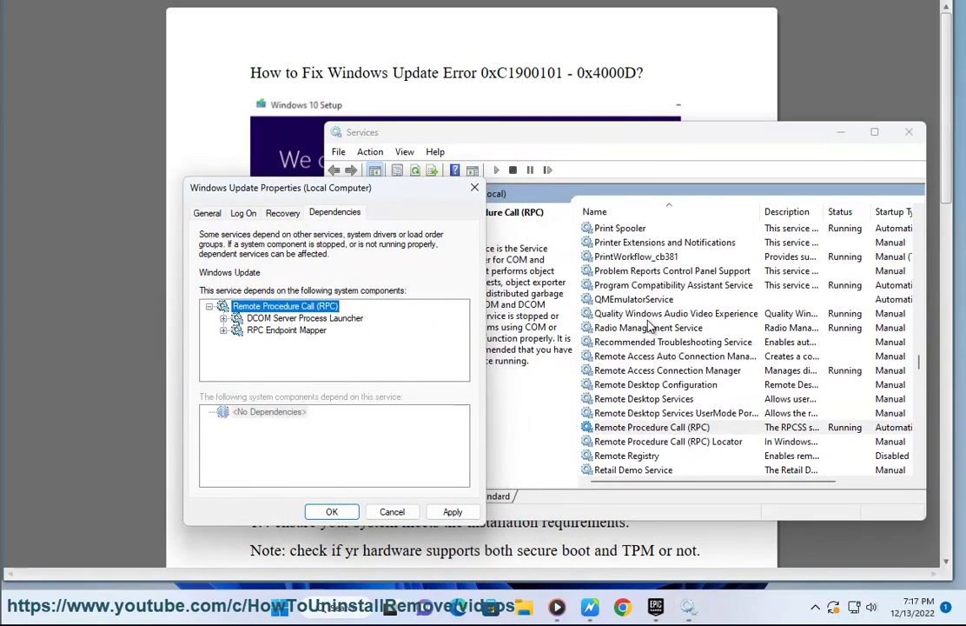
scroll(639, 337, "up", 10)
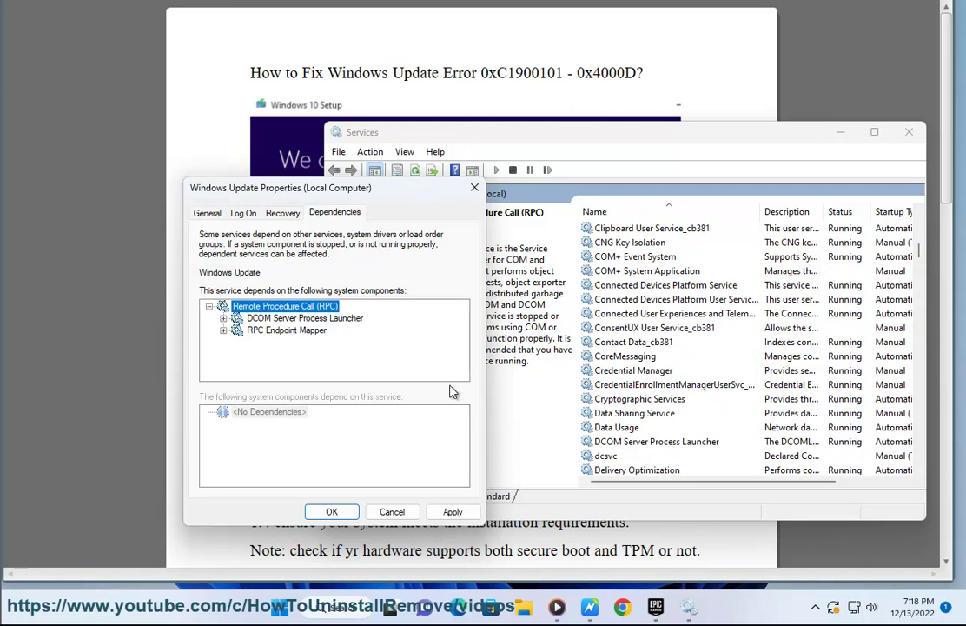
scroll(669, 360, "down", 10)
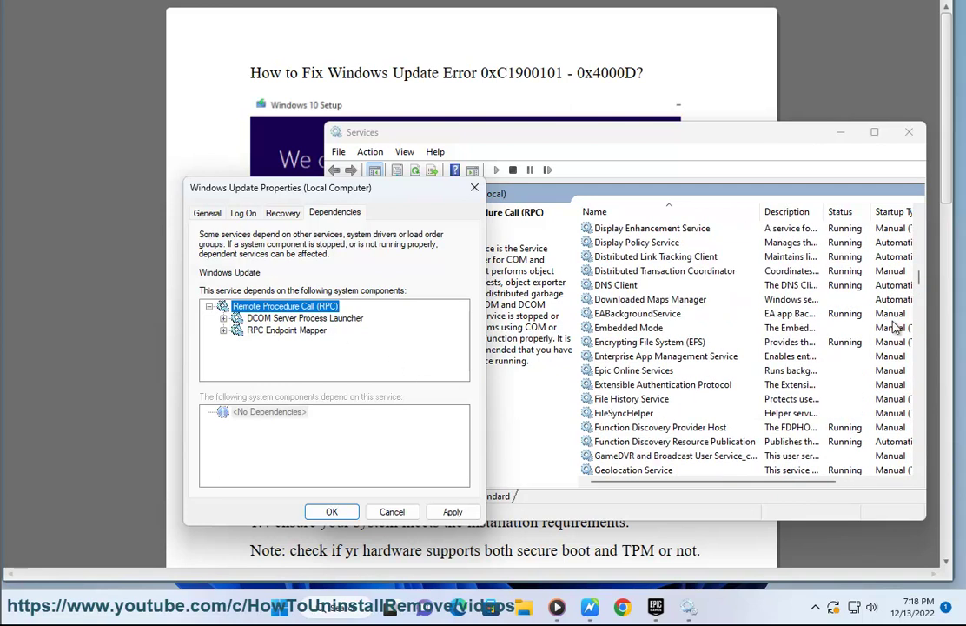
scroll(643, 378, "down", 15)
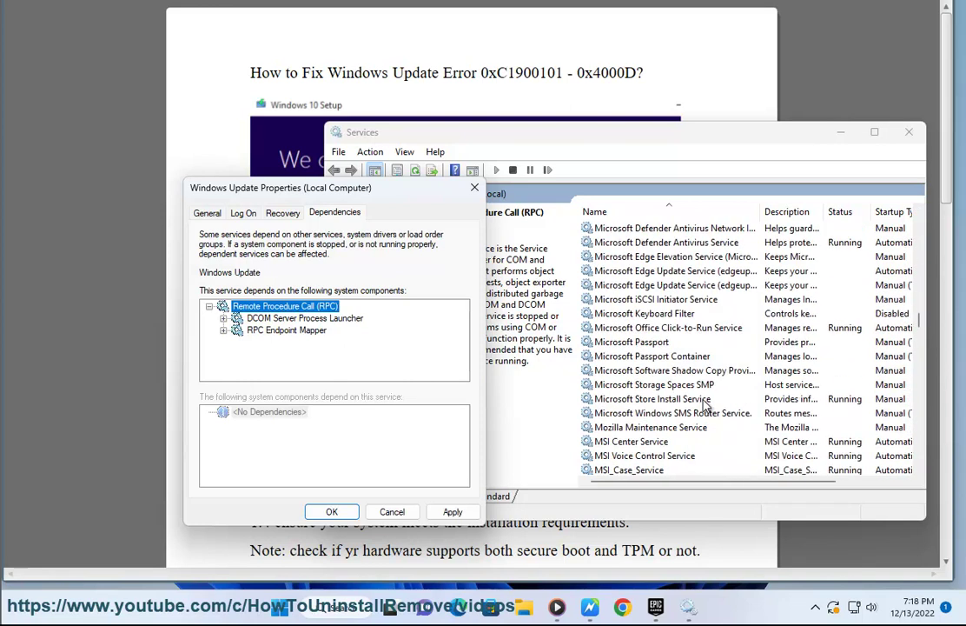
scroll(705, 416, "down", 8)
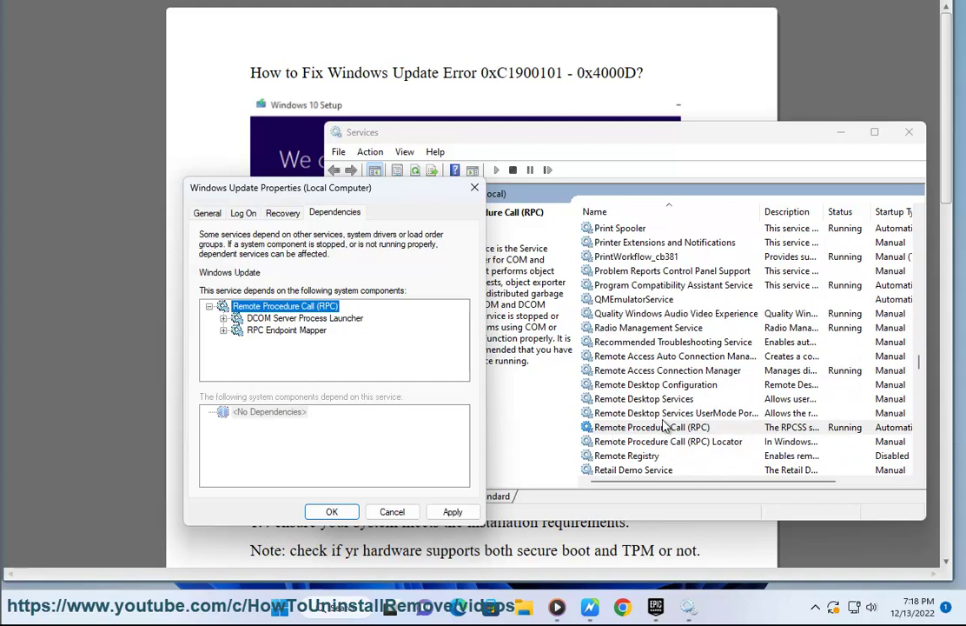
scroll(665, 422, "down", 1)
scroll(665, 455, "down", 1)
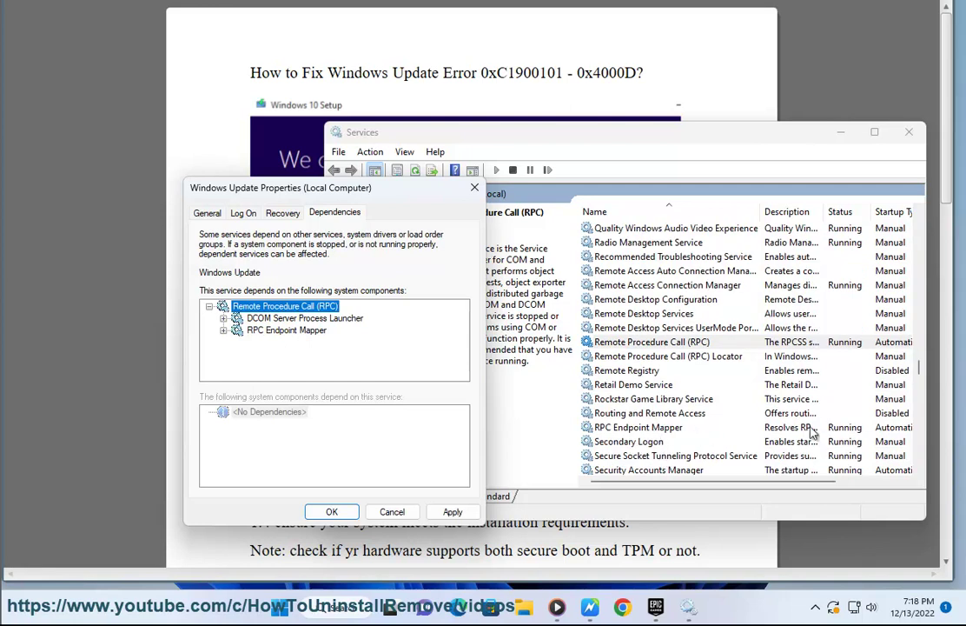
left_click(392, 511)
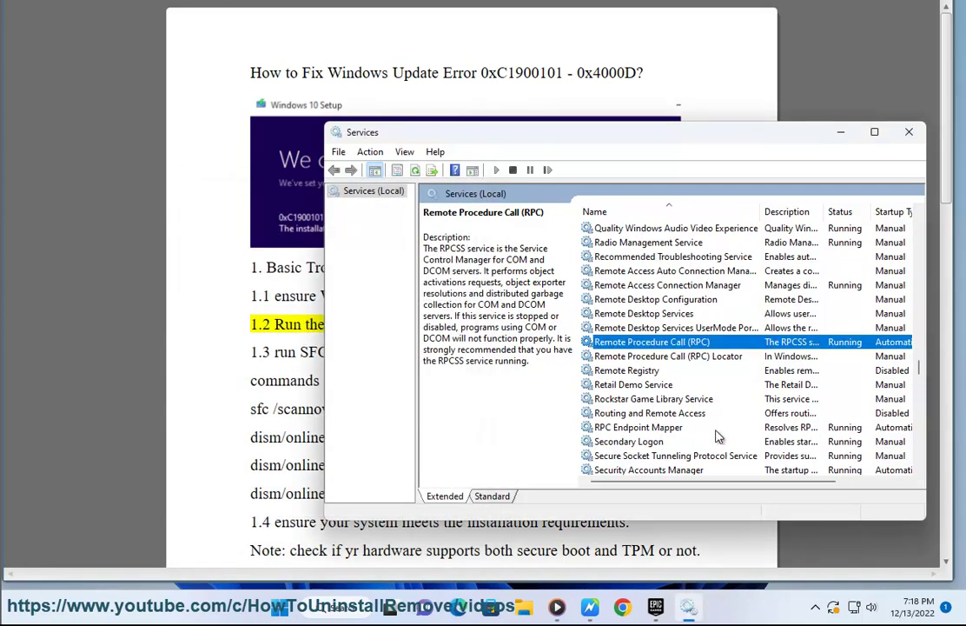
Close Services and open Control Panel's Troubleshooting page.
left_click(909, 132)
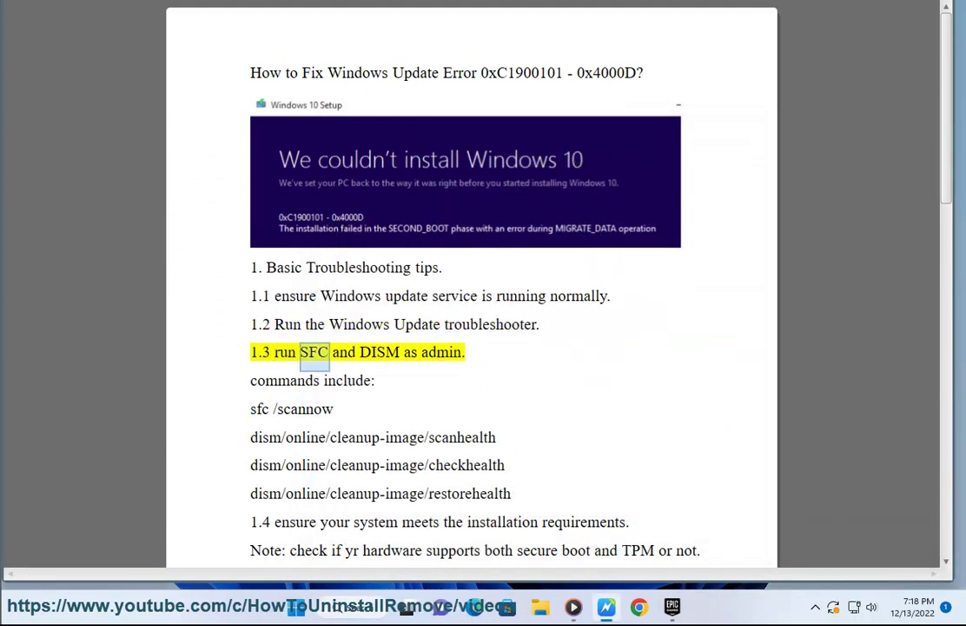
left_click(354, 615)
type("C")
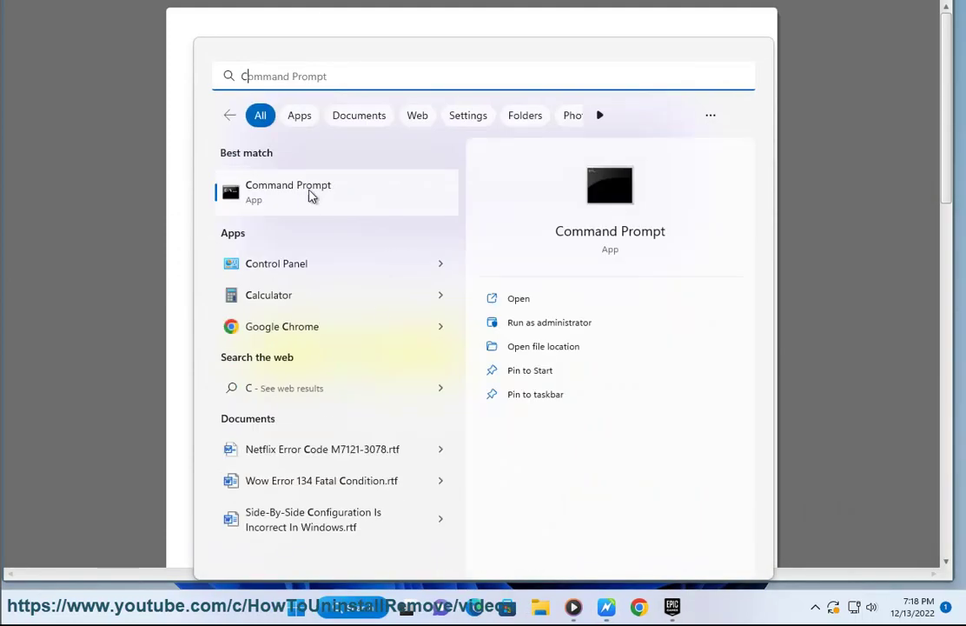
left_click(283, 259)
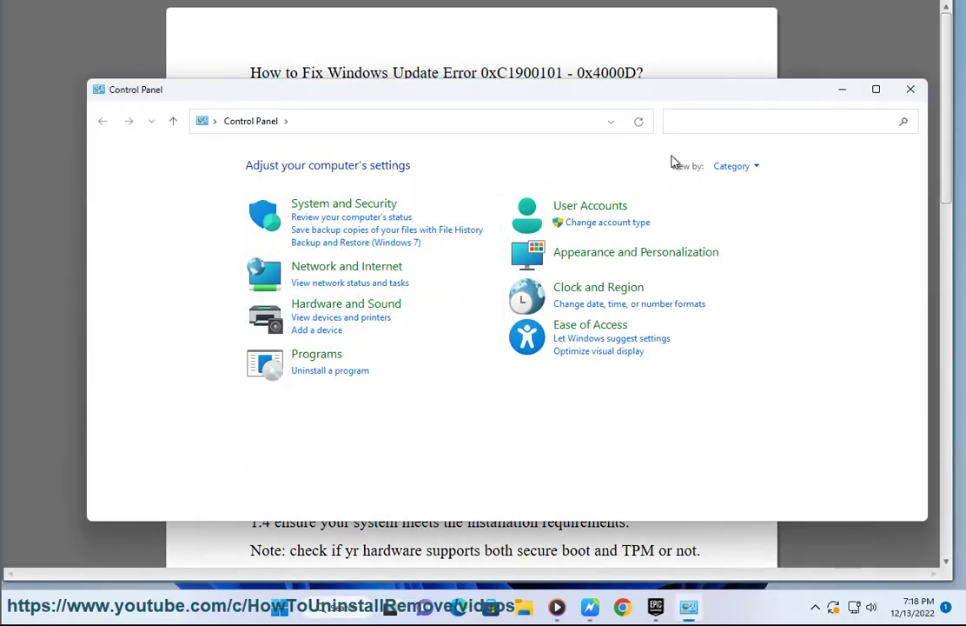
type("TR")
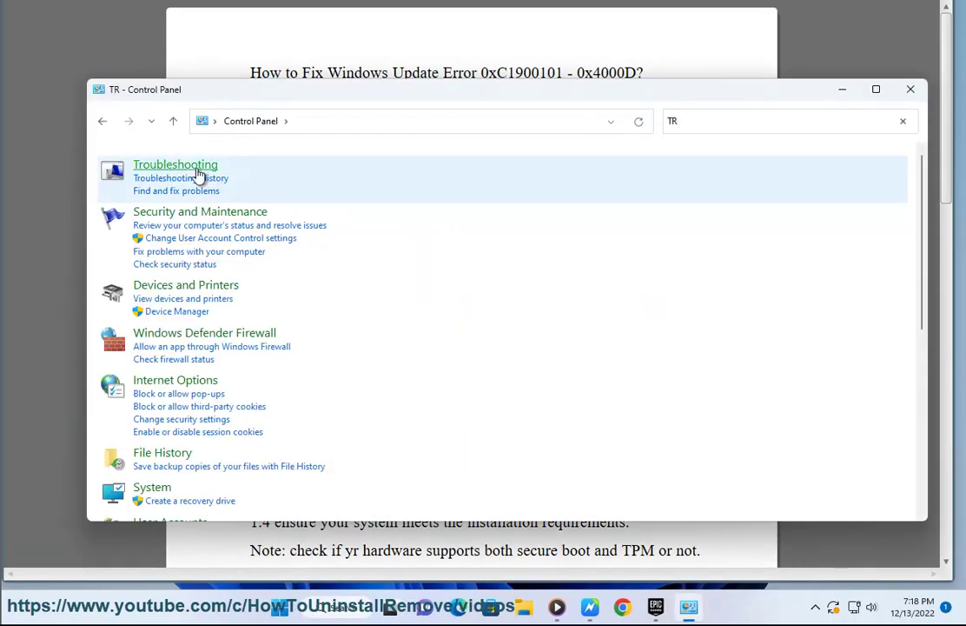
left_click(196, 171)
View all troubleshooters, inspect Windows Update's advanced repair option, then cancel it.
left_click(130, 187)
left_click_drag(231, 96, 591, 148)
scroll(614, 511, "down", 1)
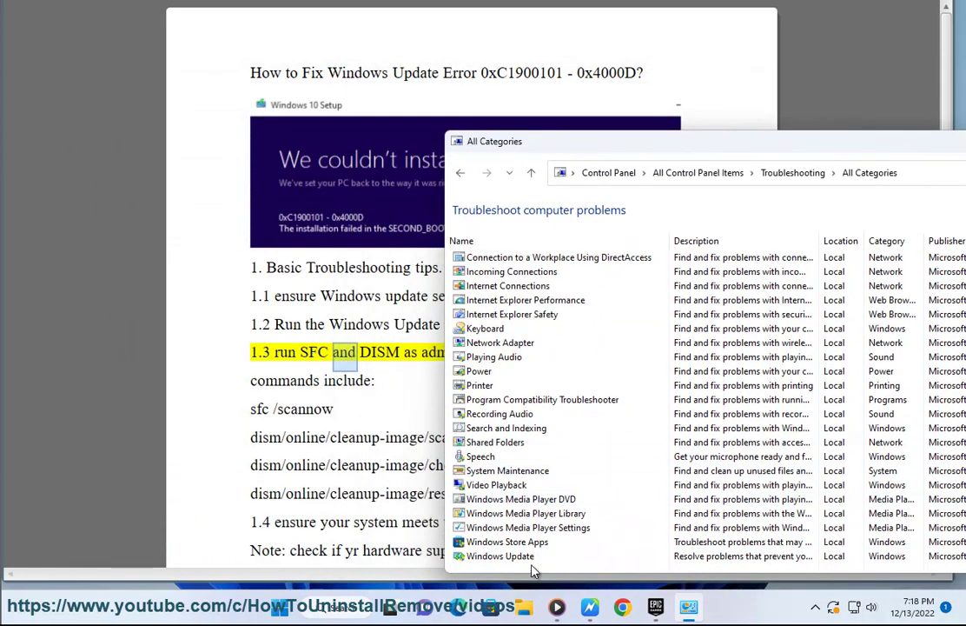
left_click(531, 561)
left_click(313, 332)
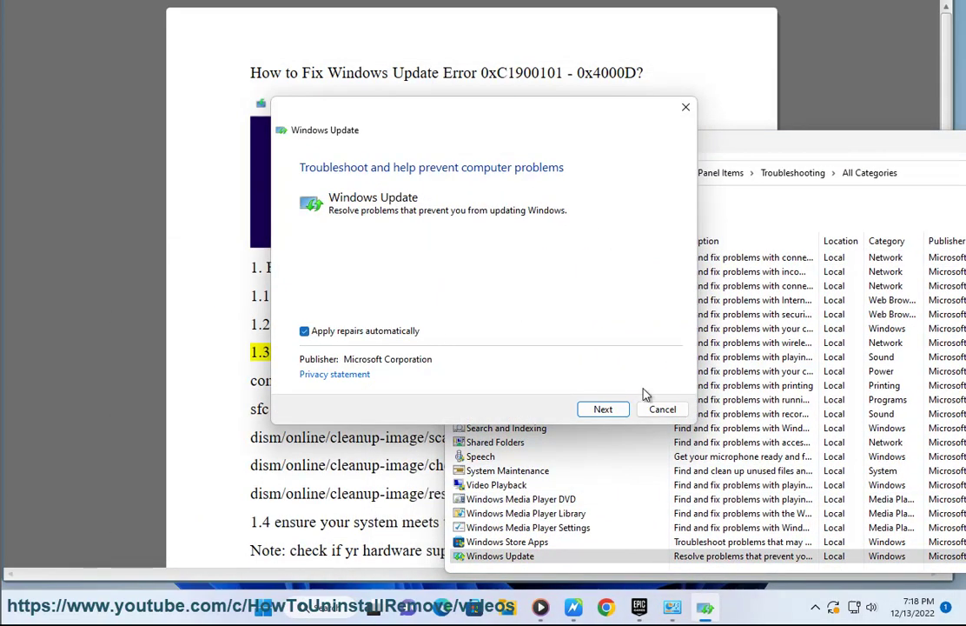
left_click(661, 408)
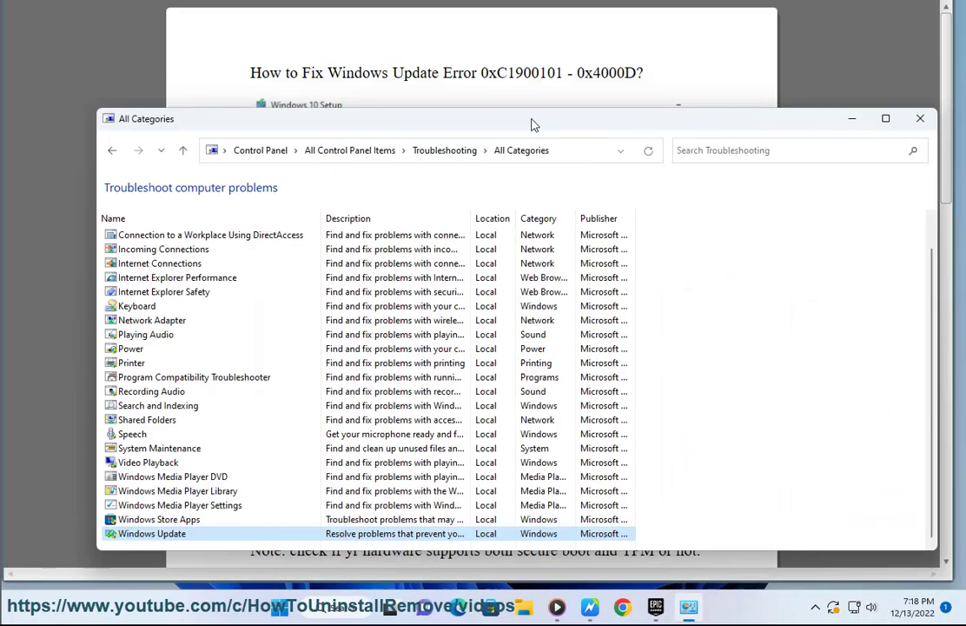
Close the troubleshooter list and launch Command Prompt as administrator, approving the UAC prompt.
left_click(922, 121)
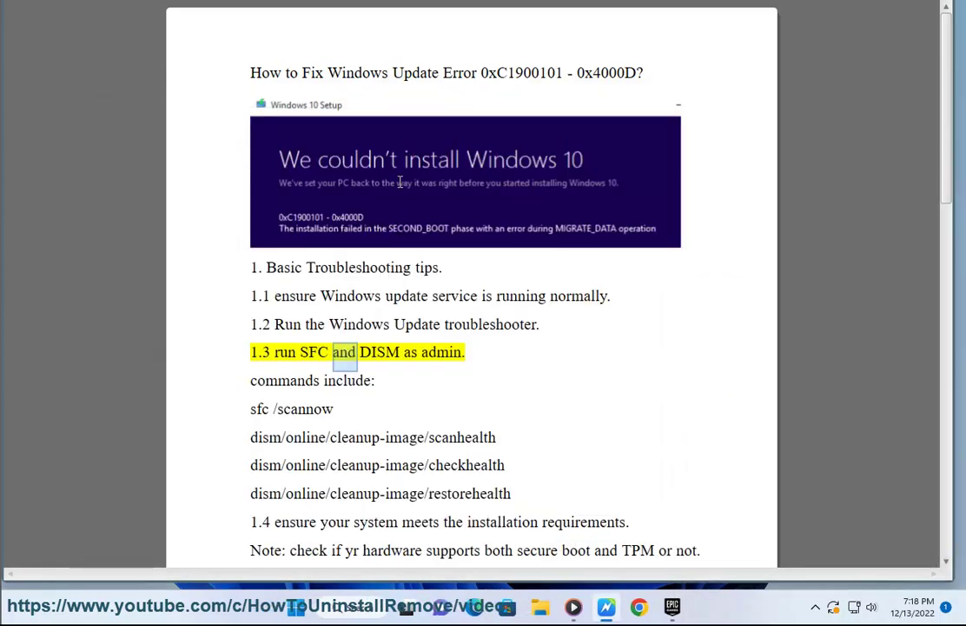
key("super+s")
type("c")
left_click(547, 322)
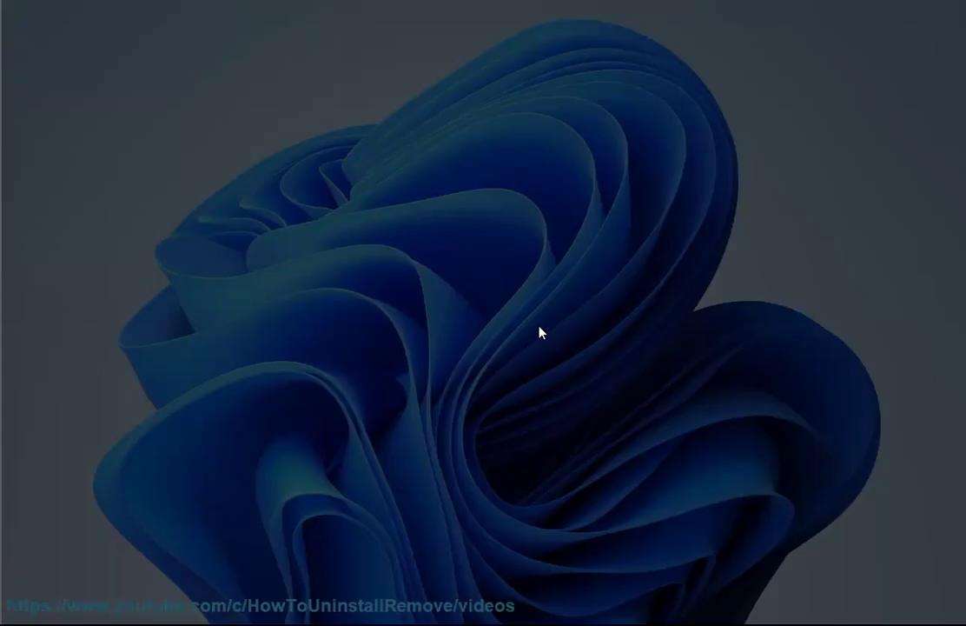
left_click(431, 389)
Enter SFC /SCANNOW at the admin prompt and bring the guide back to front.
left_click_drag(252, 2, 789, 102)
type("SFC ")
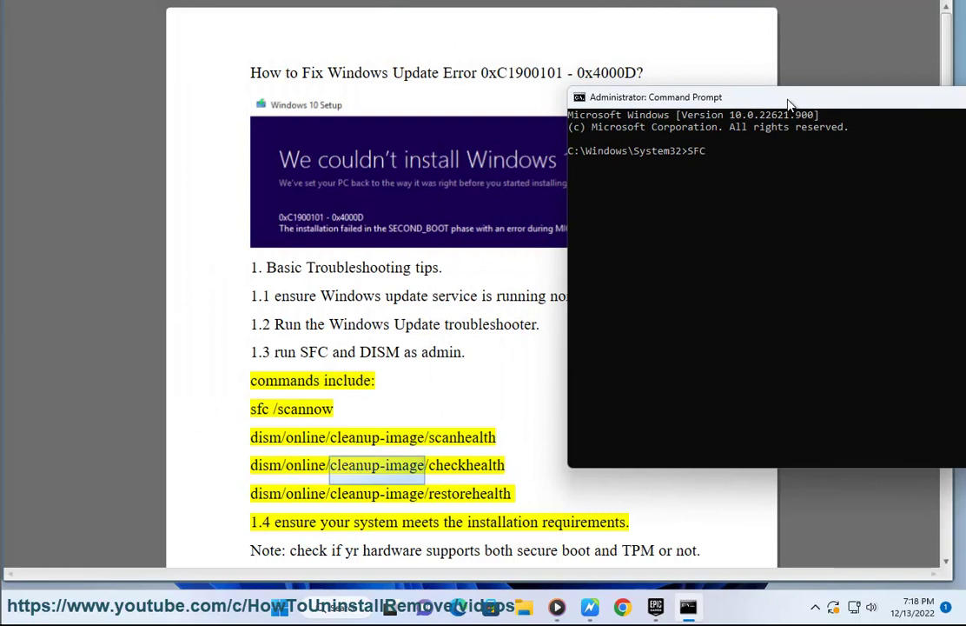
type("/SCANNOW")
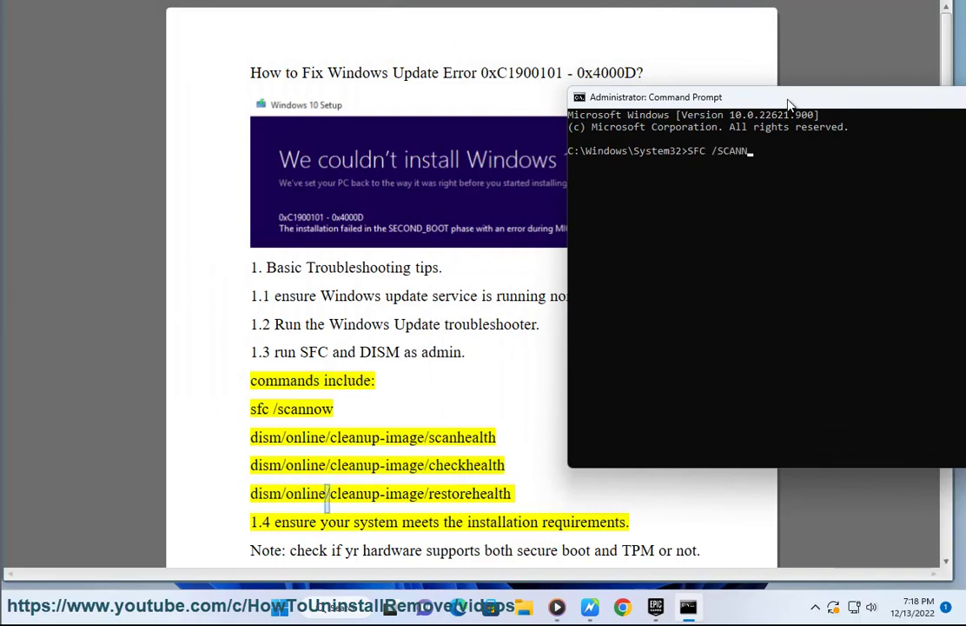
left_click(515, 453)
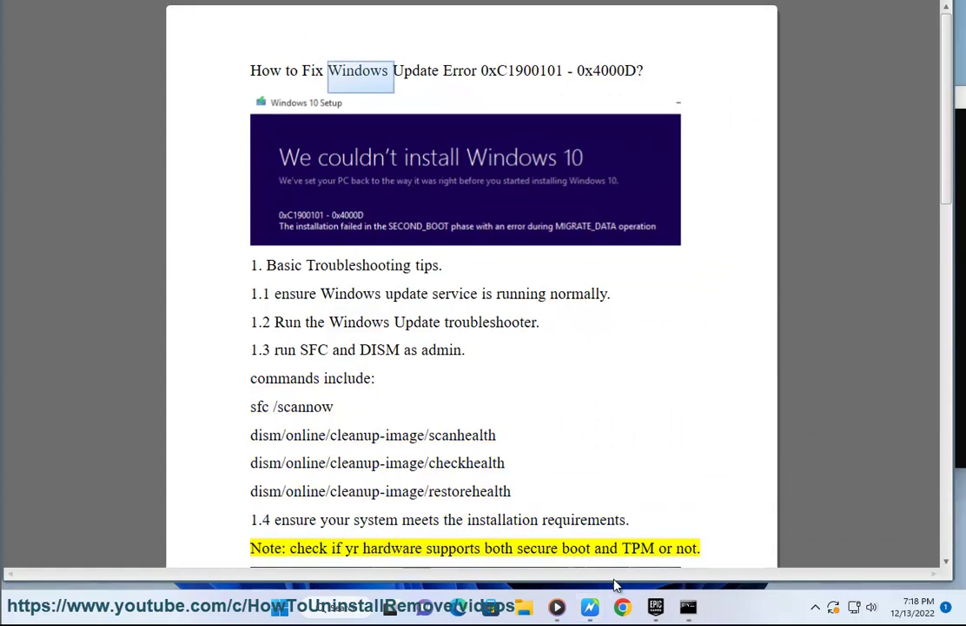
Search Google in Chrome for 'windows 10 system requirements'.
left_click(622, 607)
type("Windows ")
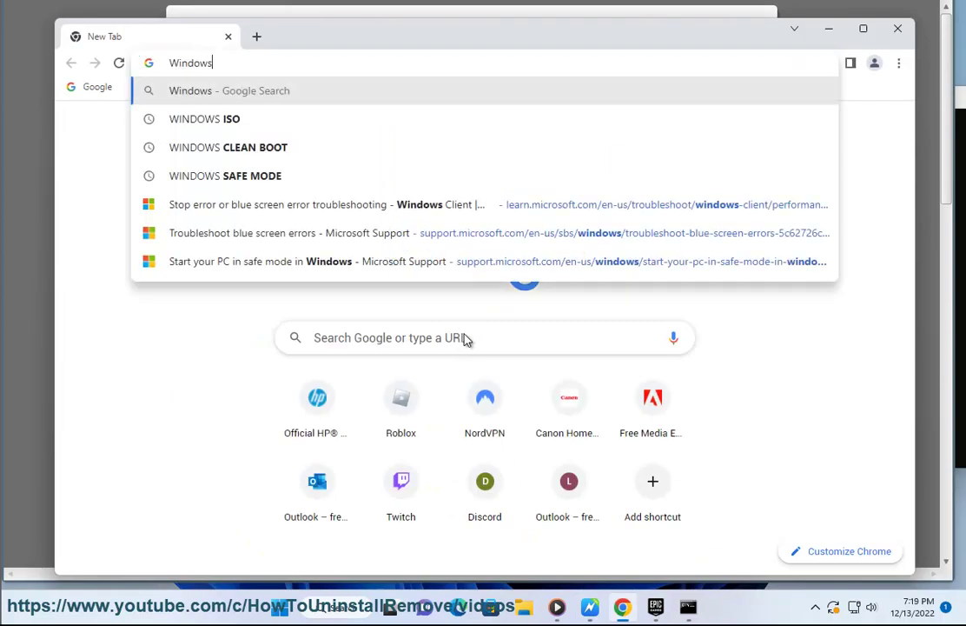
type("10")
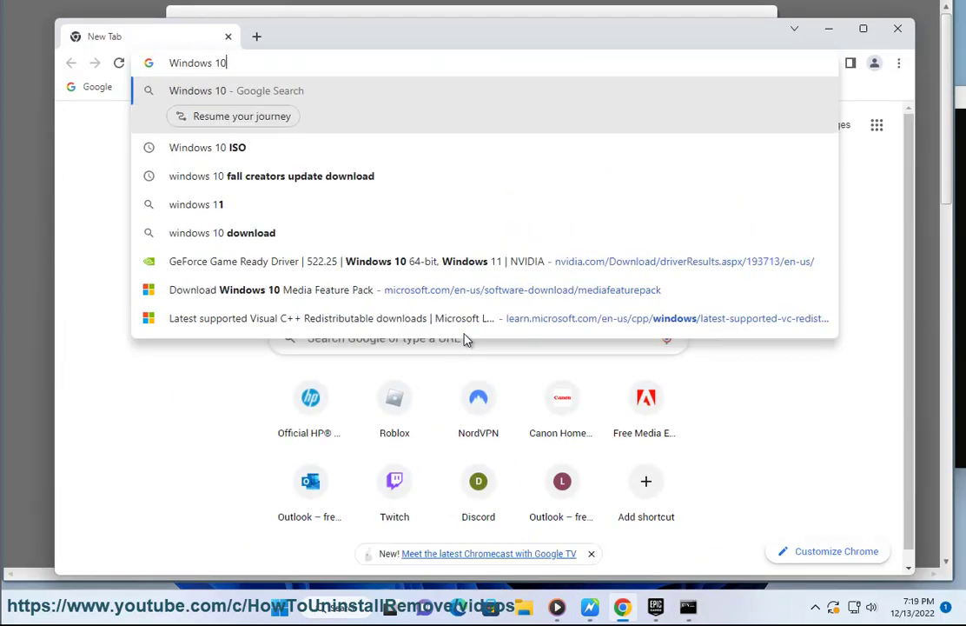
type(" SYS")
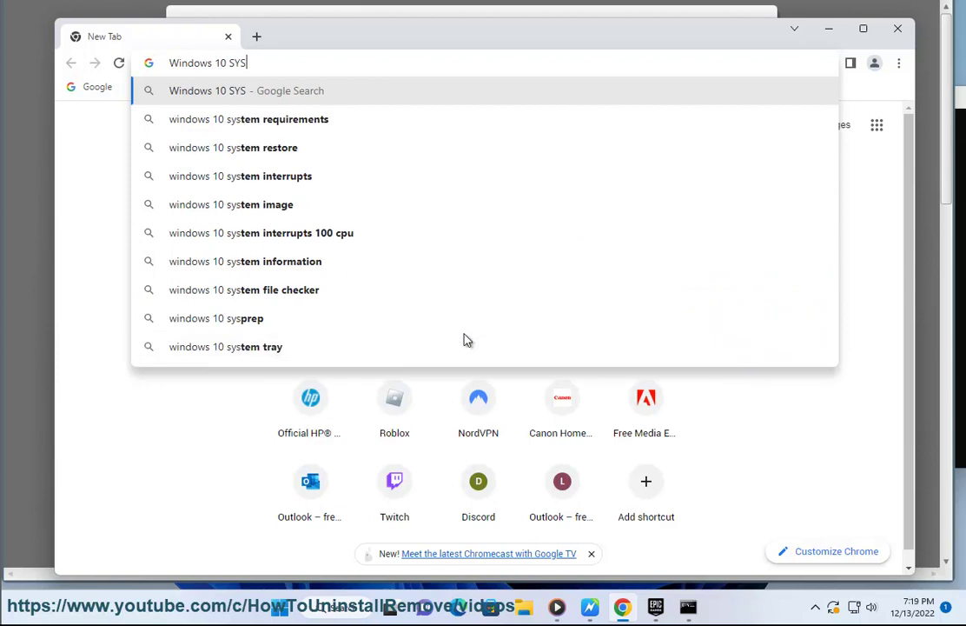
left_click(264, 127)
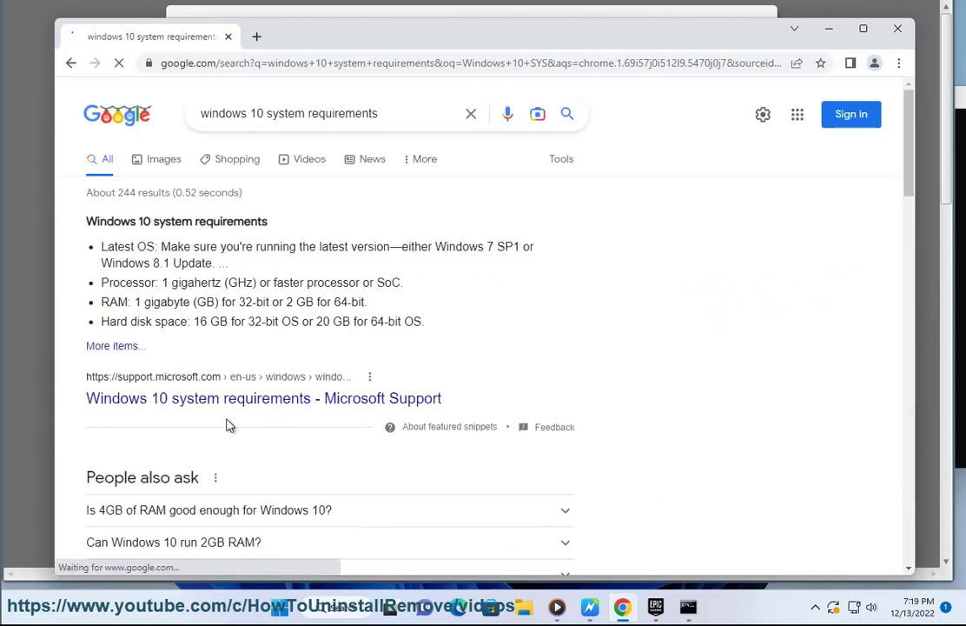
left_click_drag(86, 399, 558, 397)
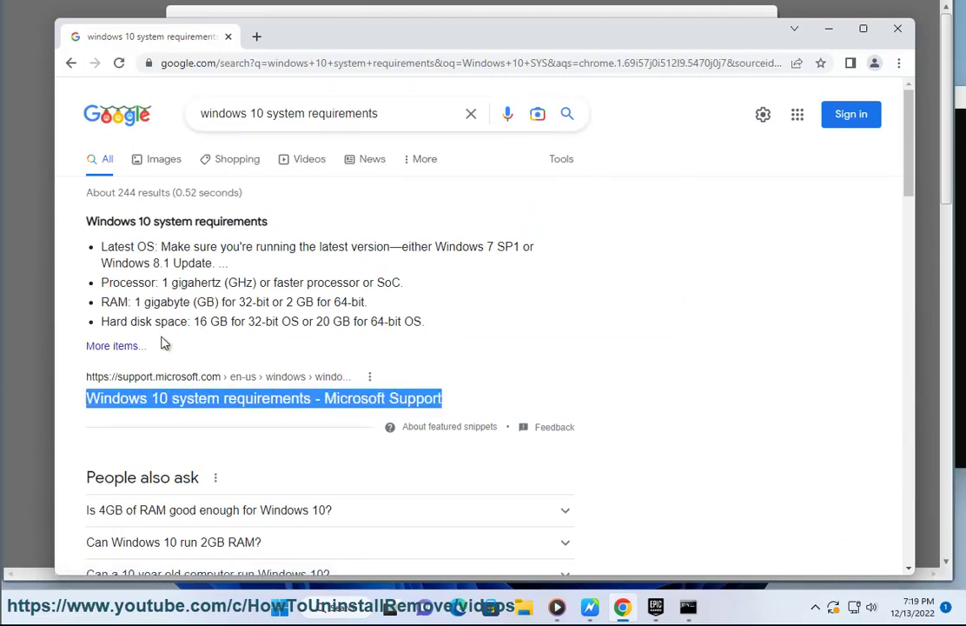
Check the fix-it article's next section, then return to the Google results.
key("alt+Tab")
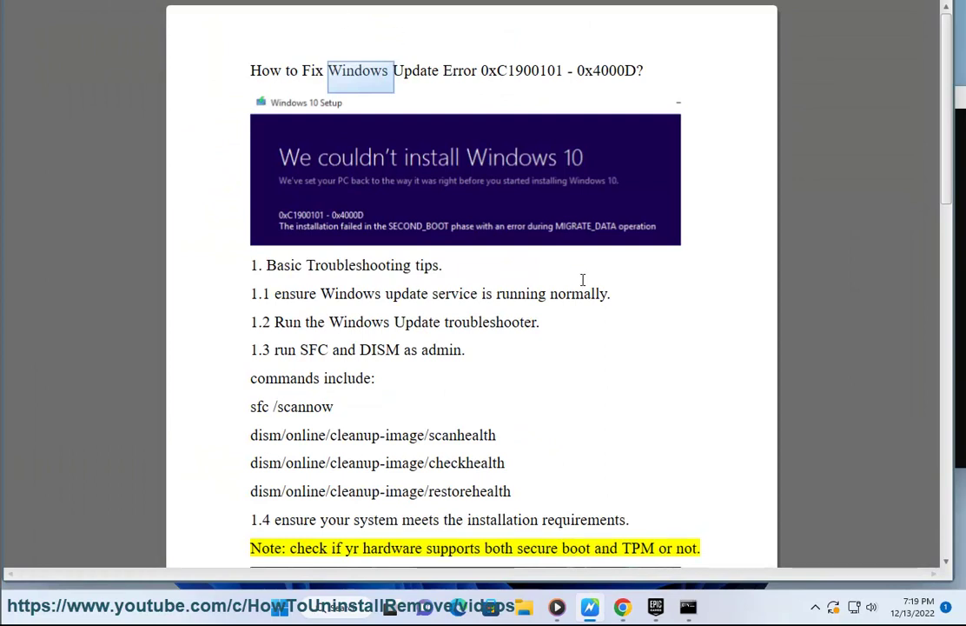
scroll(581, 265, "down", 2)
left_click(555, 369)
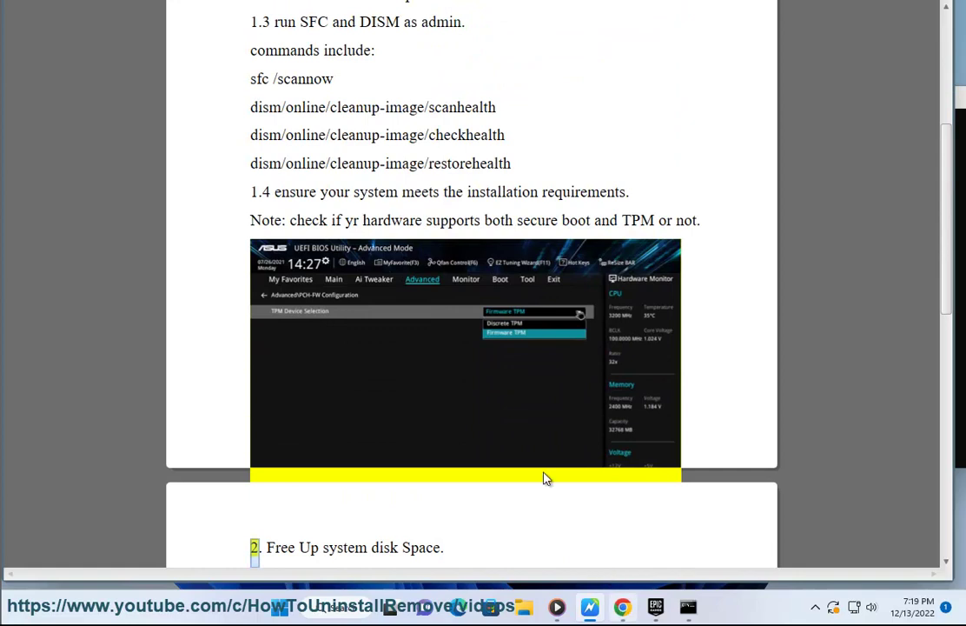
left_click(623, 605)
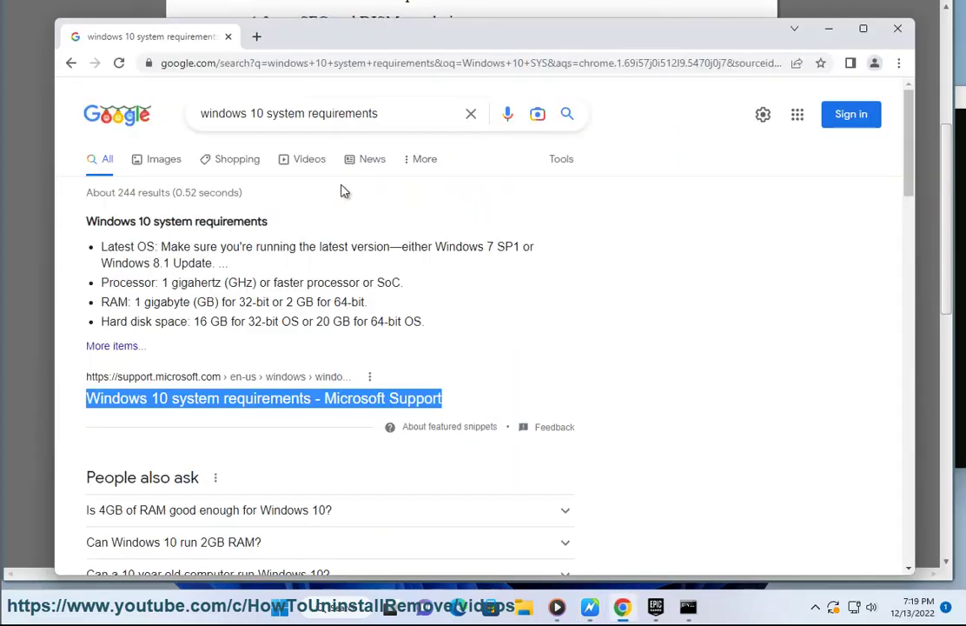
Search Google for 'SECURE BOOT BIOS', then return to the guide's 'Free Up system disk Space' step.
left_click_drag(402, 112, 194, 128)
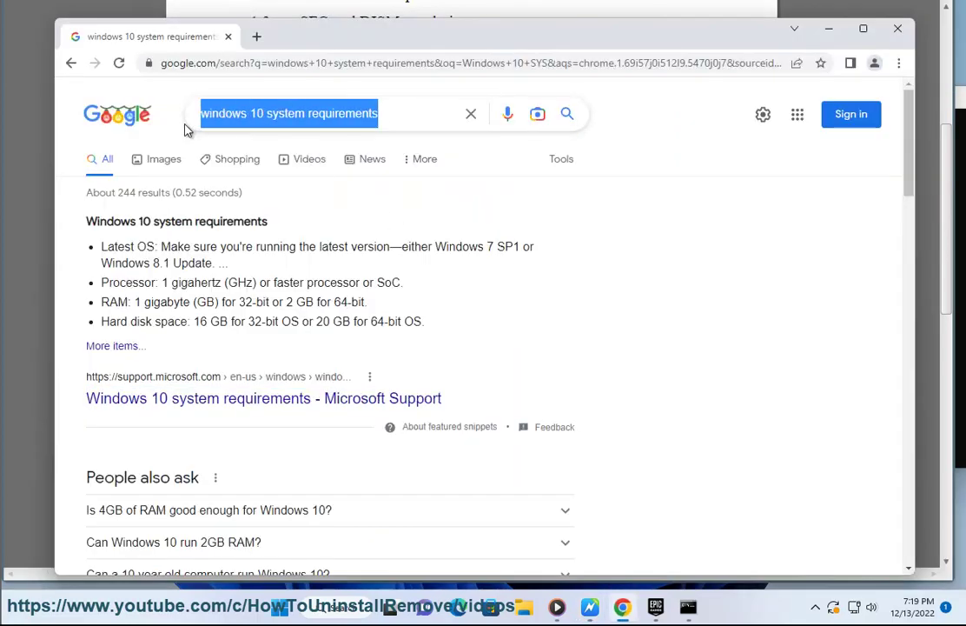
type("SECURE BOOT BIOS")
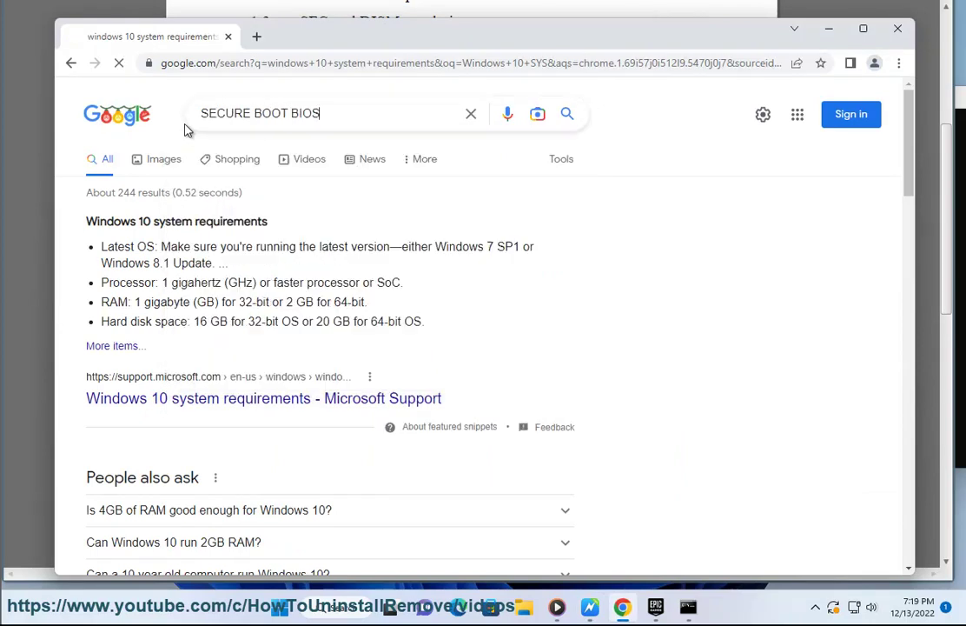
key("Return")
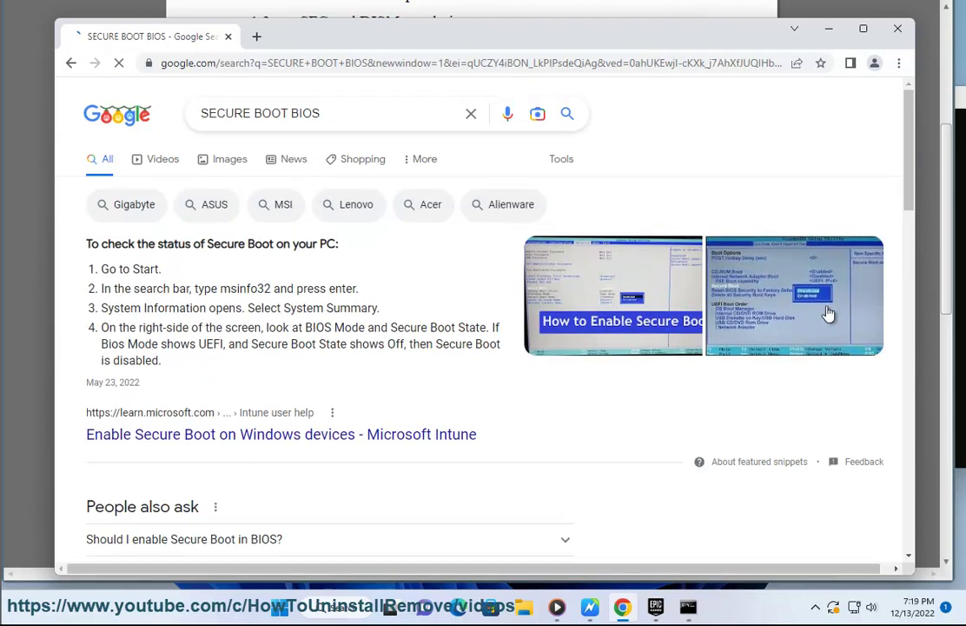
left_click_drag(85, 443, 511, 442)
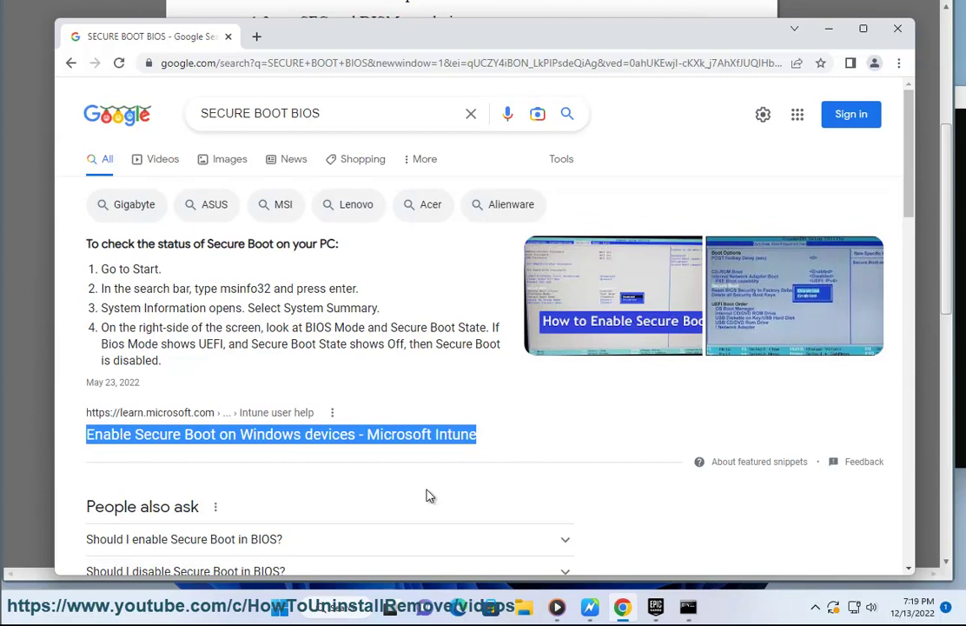
left_click(590, 606)
left_click_drag(254, 552, 421, 552)
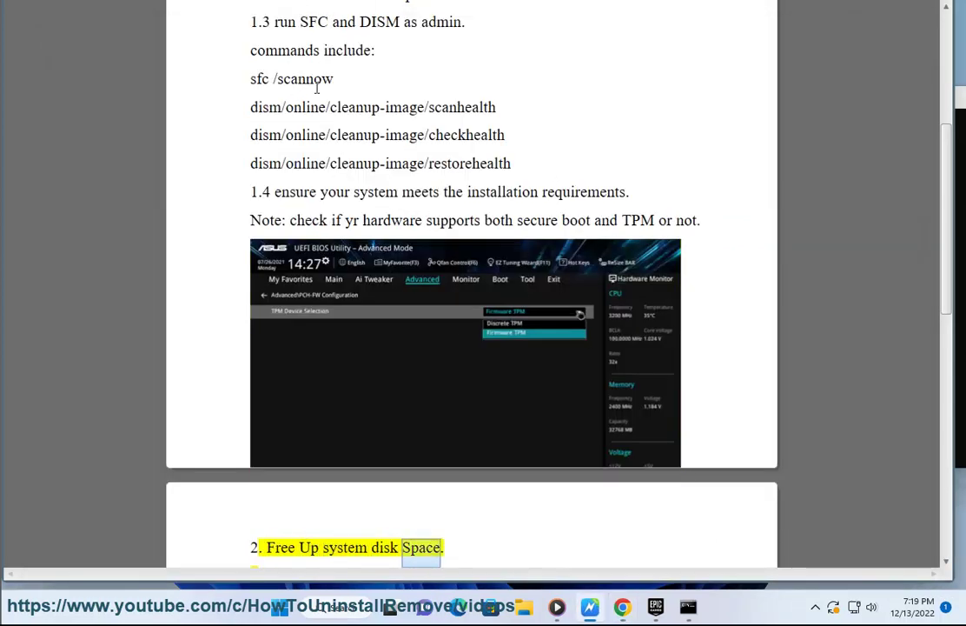
Open File Explorer's This PC and select Local Disk (C:).
scroll(421, 250, "down", 1)
left_click_drag(251, 549, 259, 550)
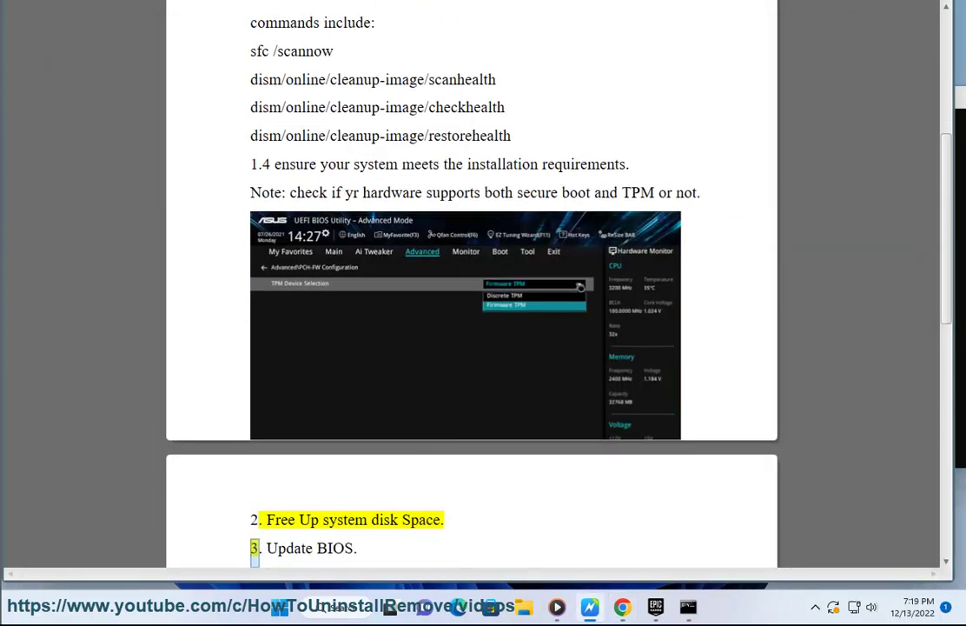
left_click(524, 606)
left_click(128, 433)
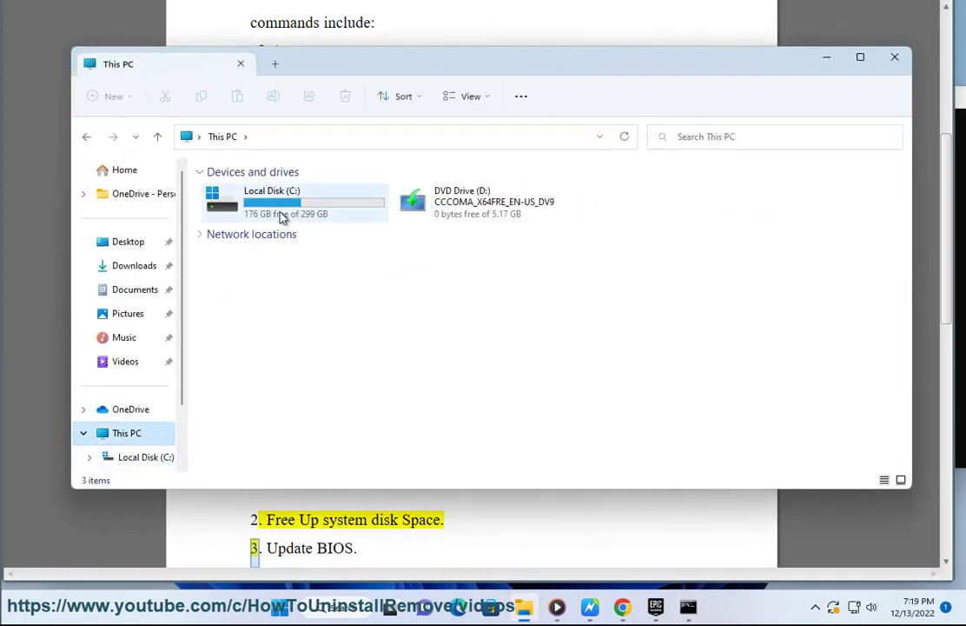
left_click(278, 213)
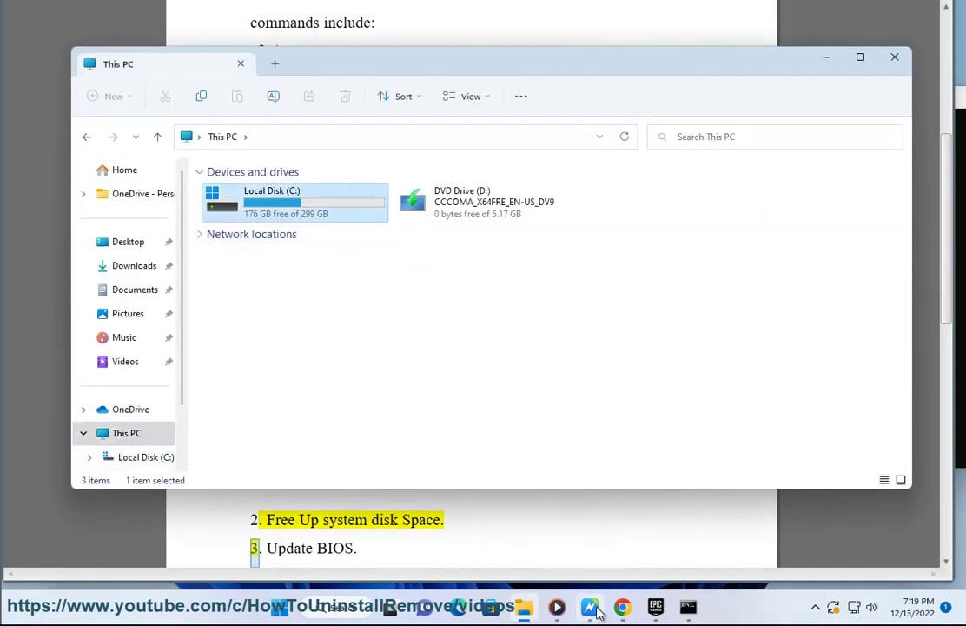
Search Google for 'free up disk space windows', then return to This PC.
left_click(622, 605)
type("FREE UP")
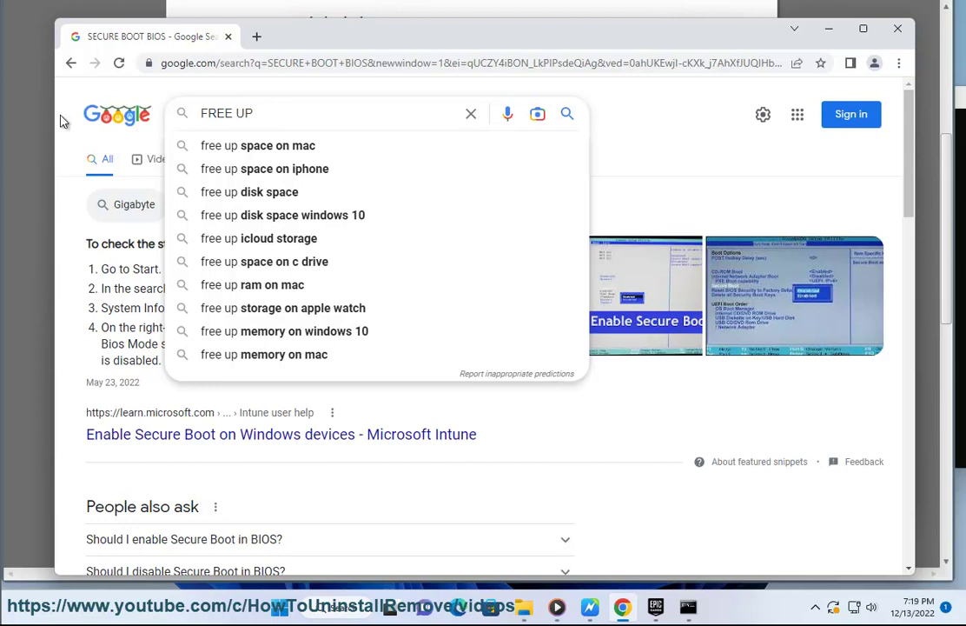
left_click(246, 215)
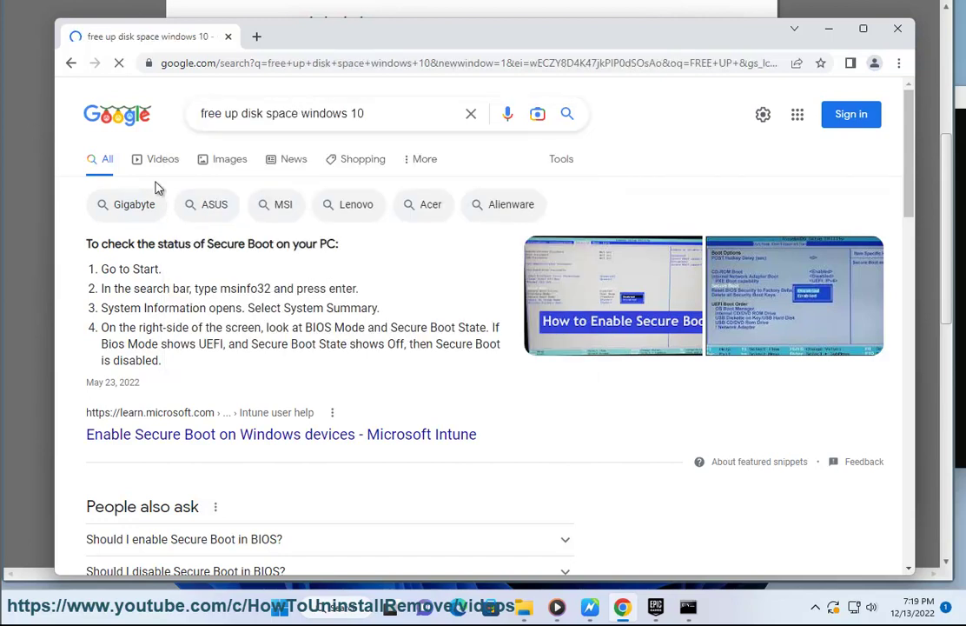
key("BackSpace")
key("BackSpace")
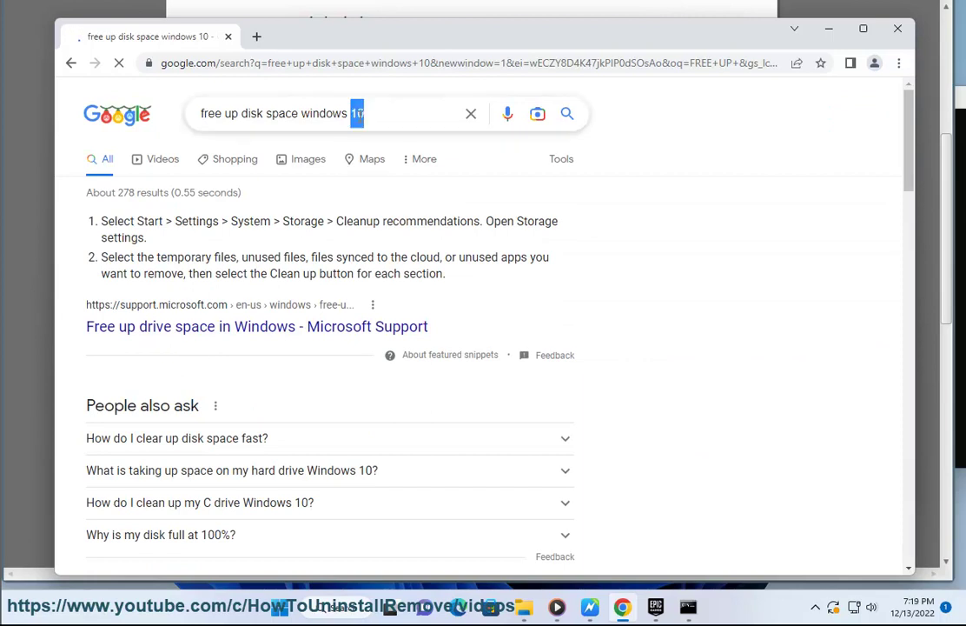
key("Return")
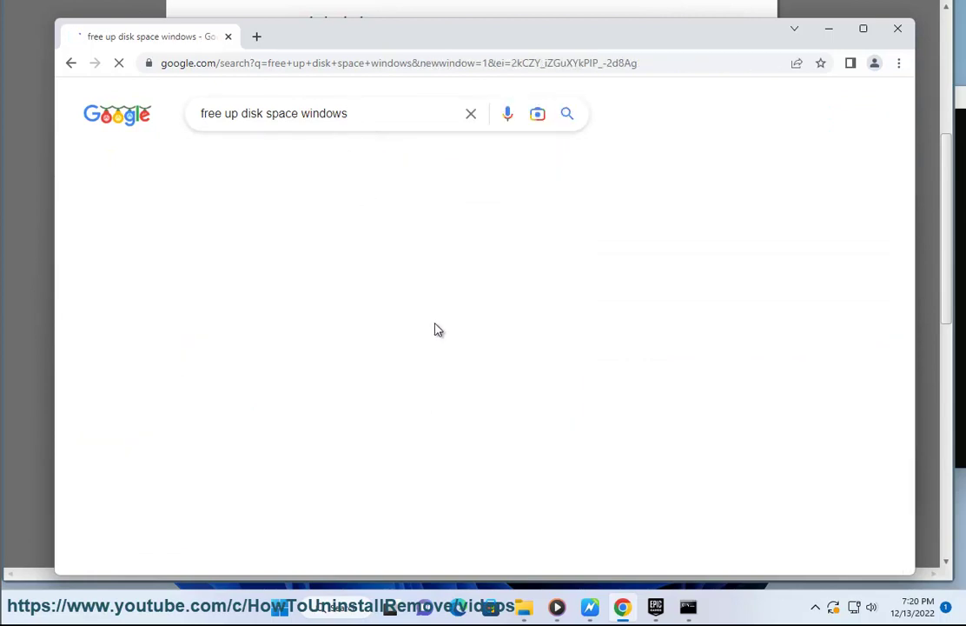
left_click_drag(466, 334, 62, 332)
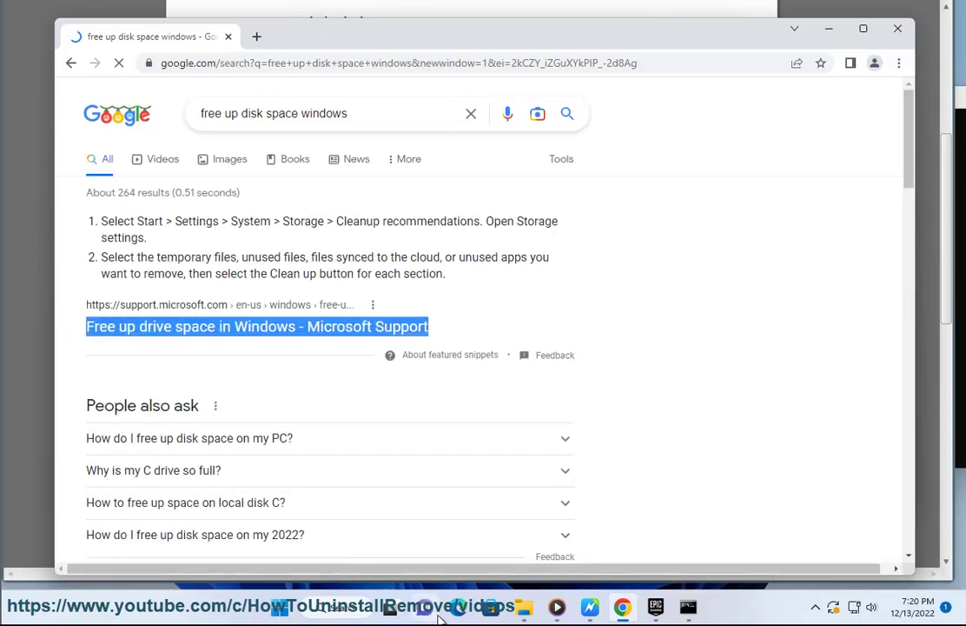
left_click(524, 606)
View Local Disk (C:) properties and close them unchanged.
right_click(268, 223)
left_click(321, 427)
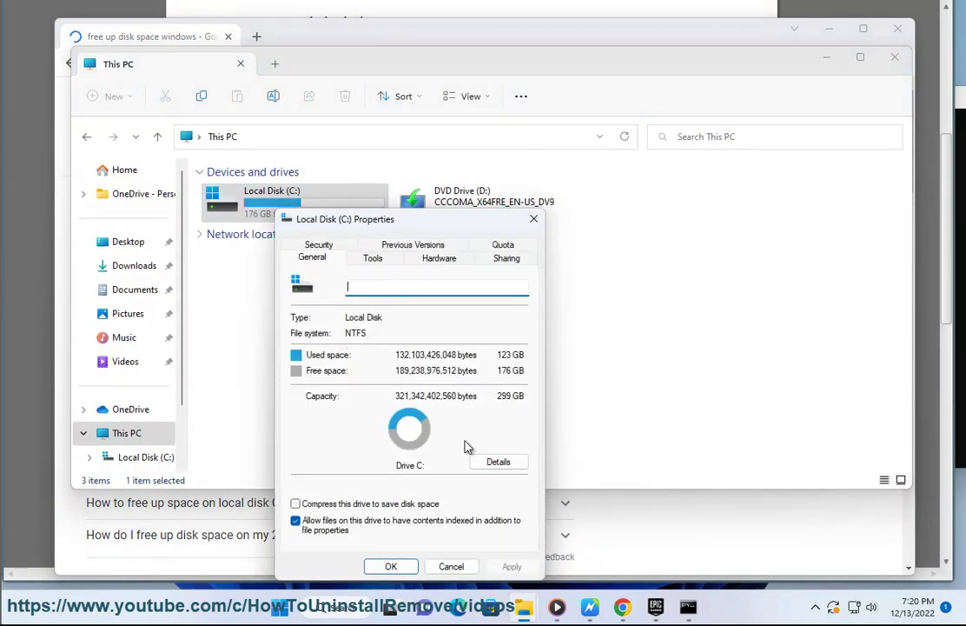
left_click(451, 566)
Run Disk Cleanup on C: including system files, review it, and cancel without deleting.
left_click(339, 596)
type("Di")
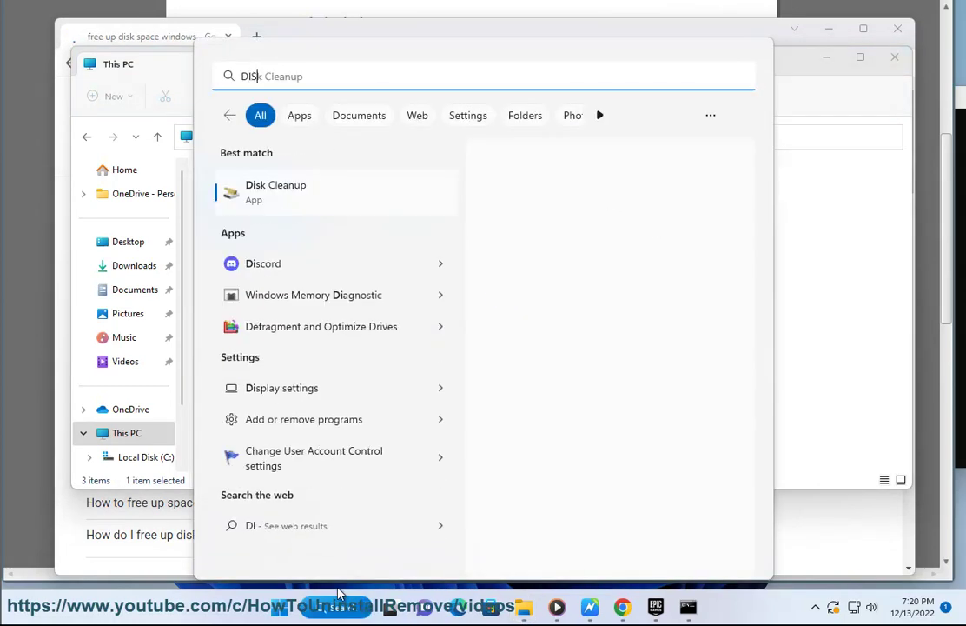
type("SK")
left_click(292, 193)
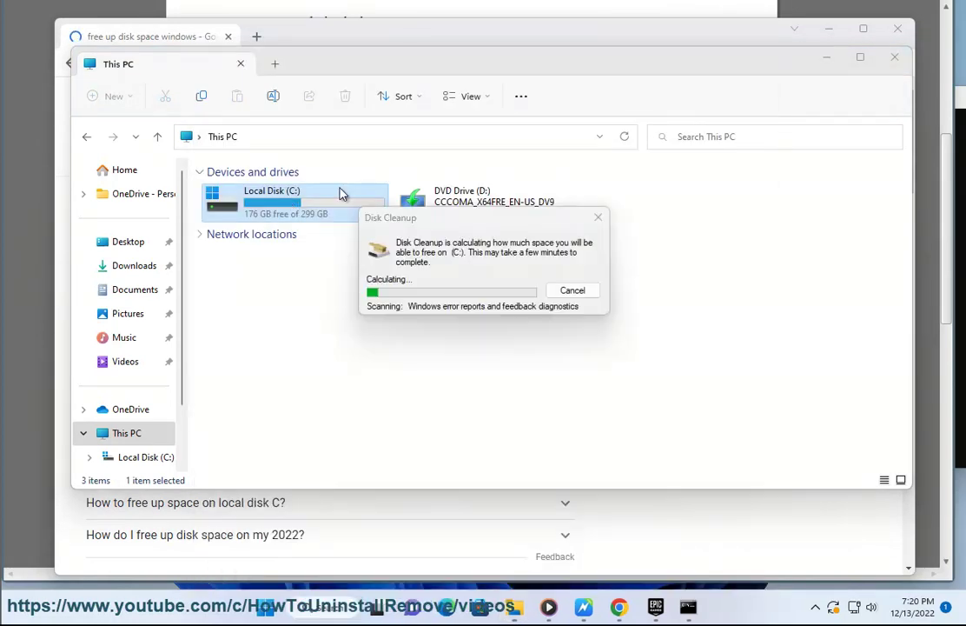
left_click_drag(226, 33, 693, 190)
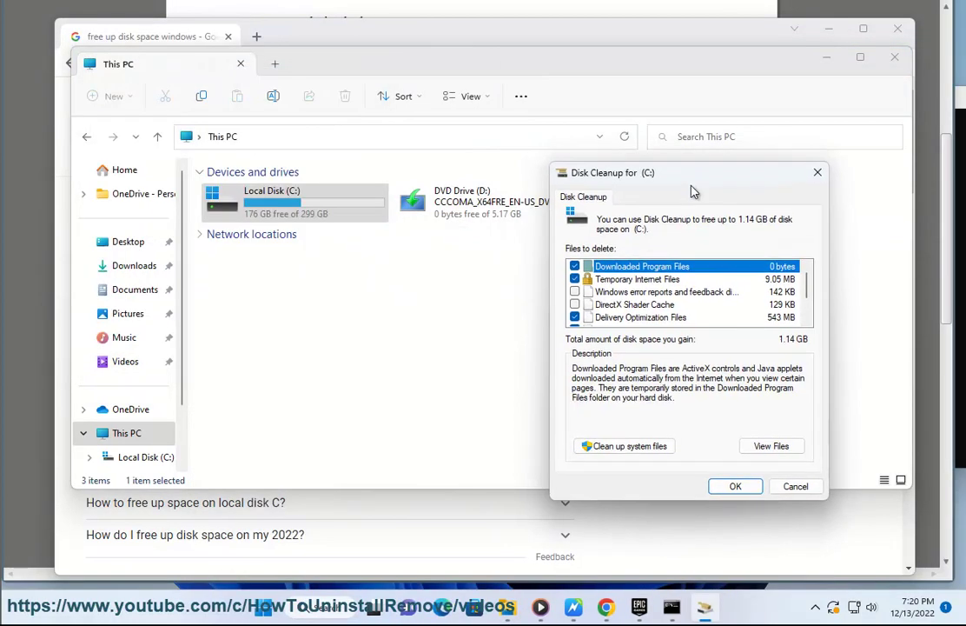
left_click(626, 445)
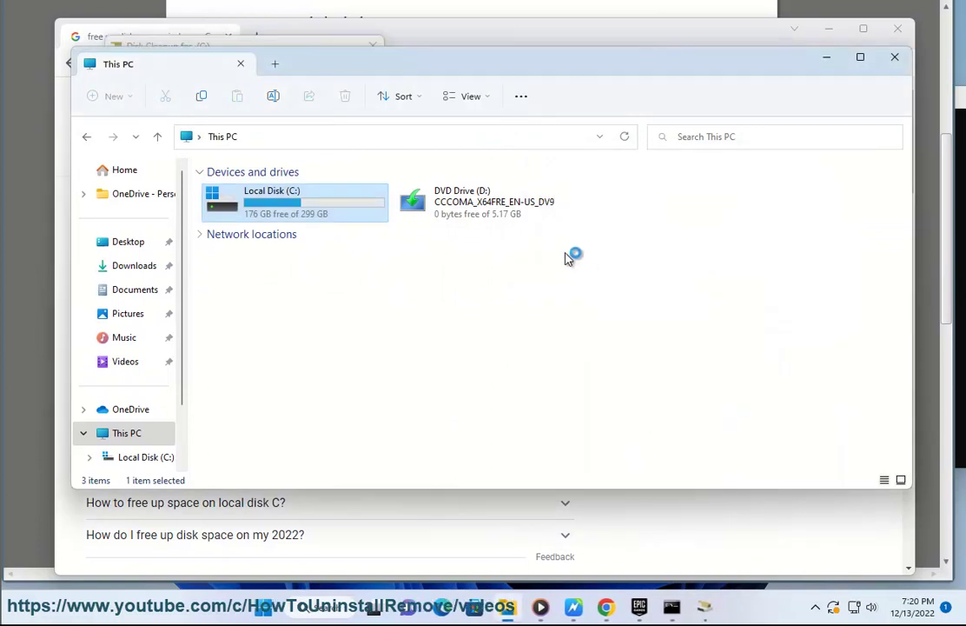
left_click_drag(266, 43, 698, 121)
left_click(793, 267)
left_click(794, 266)
left_click(794, 267)
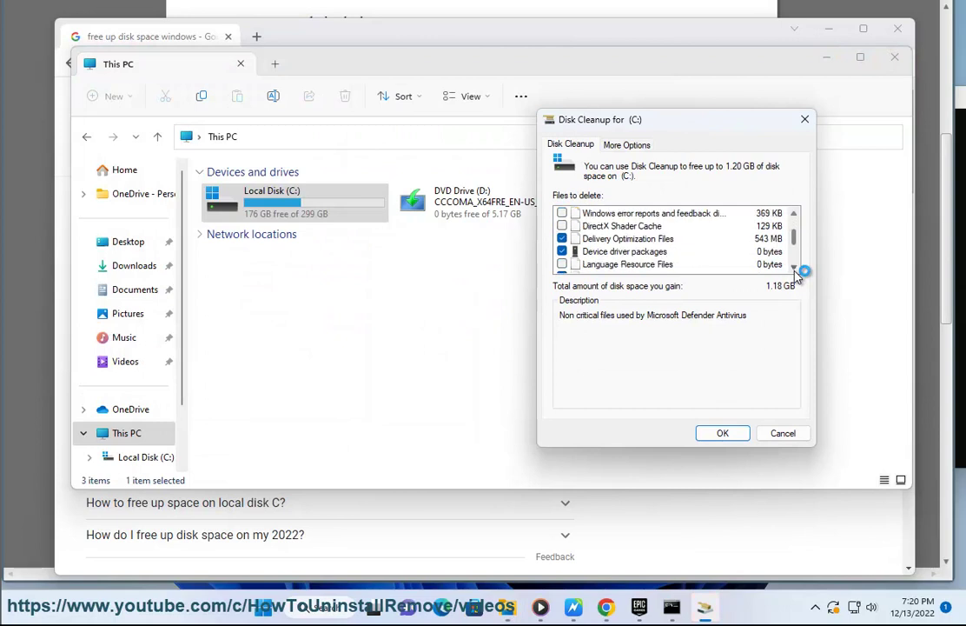
left_click(794, 267)
left_click(793, 267)
left_click(793, 267)
left_click(793, 267)
left_click(793, 267)
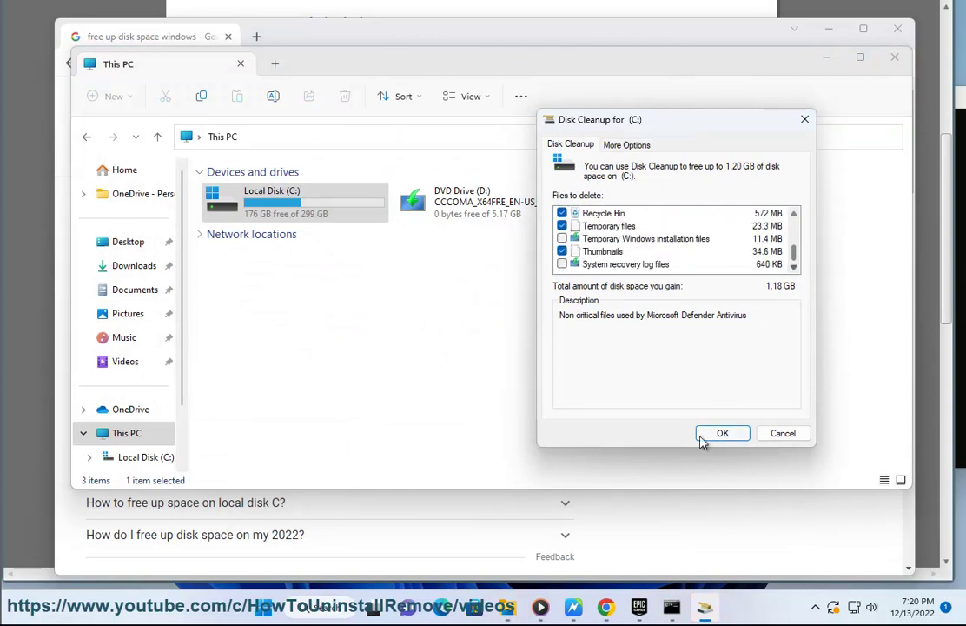
left_click(780, 433)
Open Windows Settings to the System storage page.
left_click(279, 607)
left_click(448, 233)
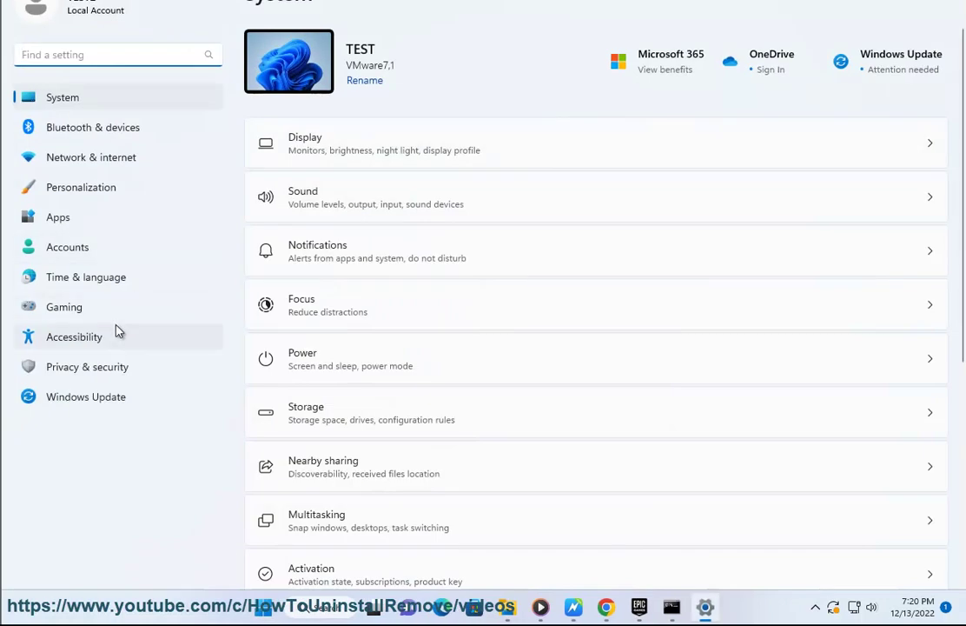
left_click(386, 406)
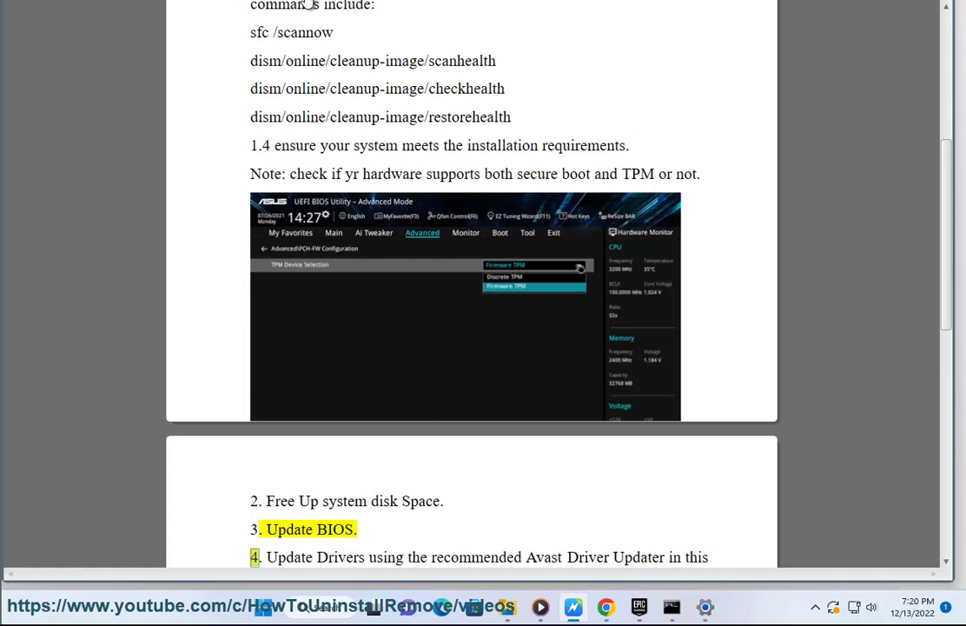
Replace the Google query with an 'update BIOS' search.
left_click(605, 606)
left_click(470, 113)
type("pdate BIOS")
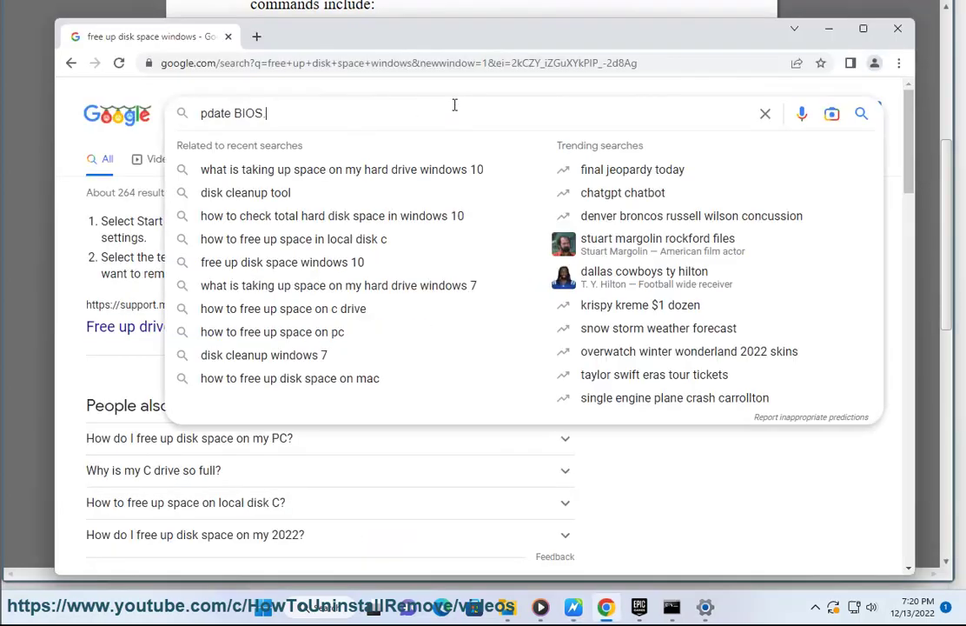
key("Return")
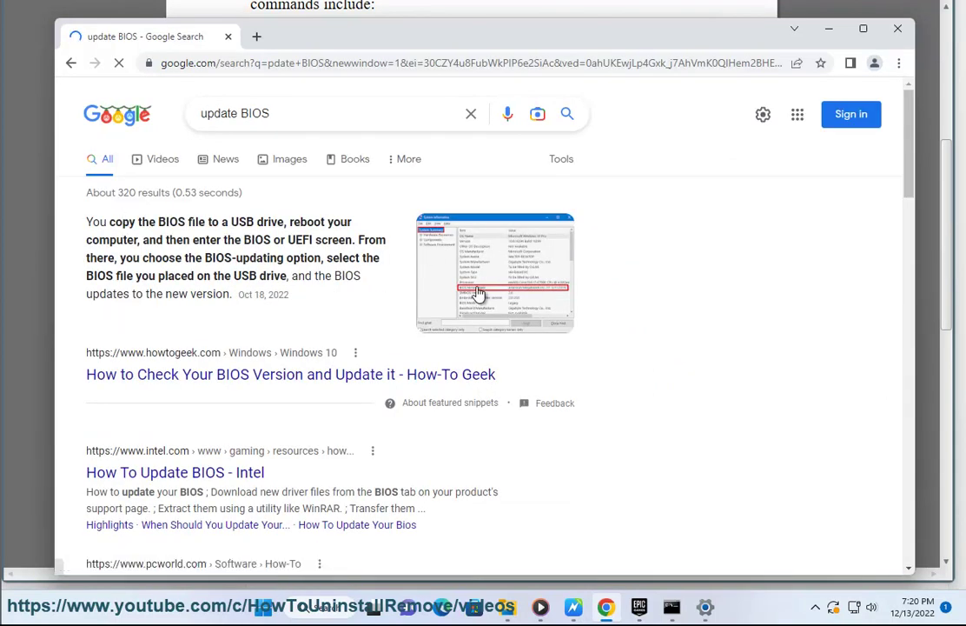
Check the BIOS Version/Date in System Information, close it, and return to the guide.
left_click(323, 607)
type("sYS")
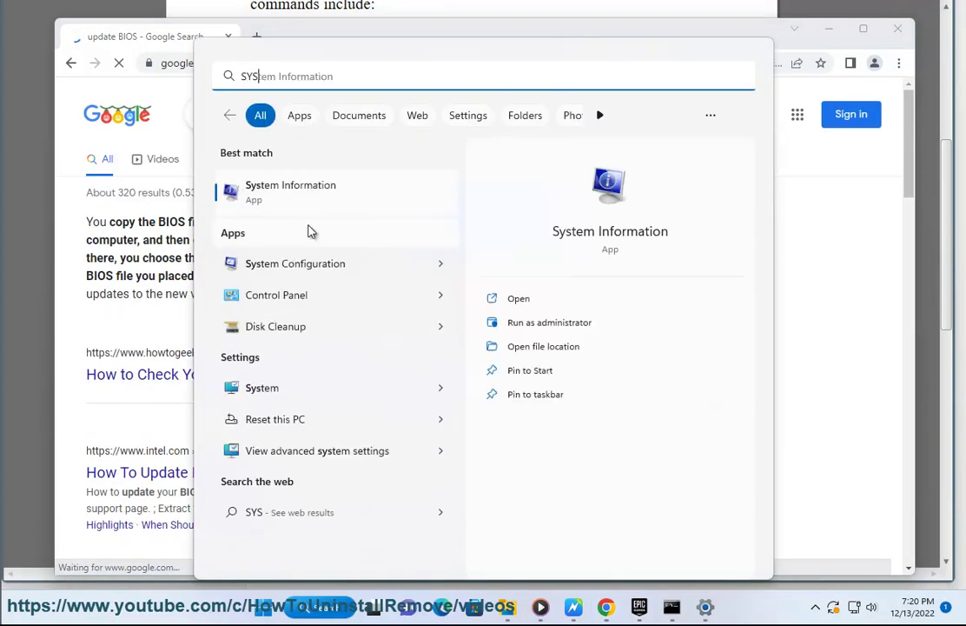
left_click(313, 189)
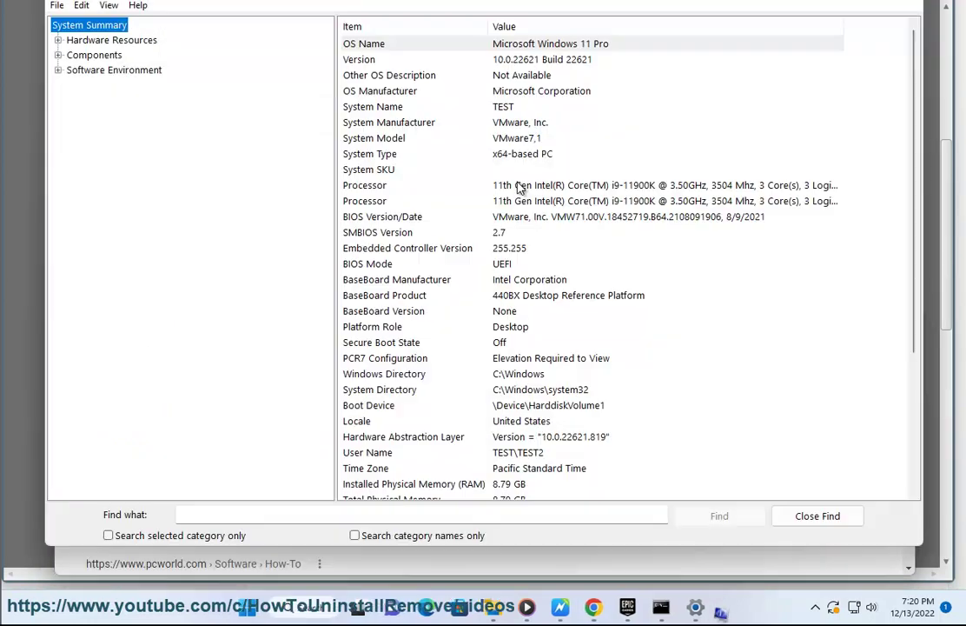
left_click(545, 219)
key("alt+F4")
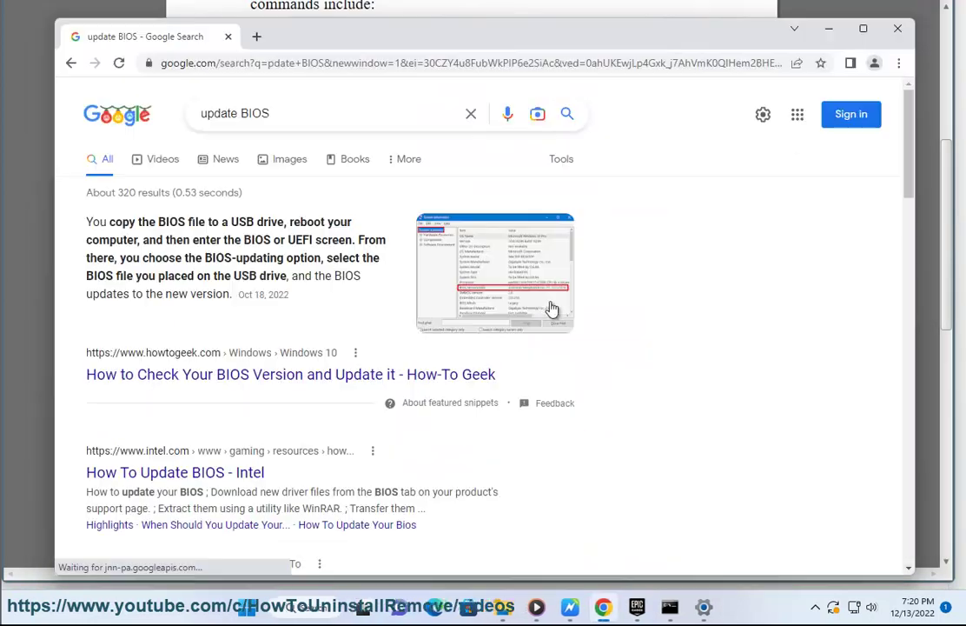
left_click(573, 606)
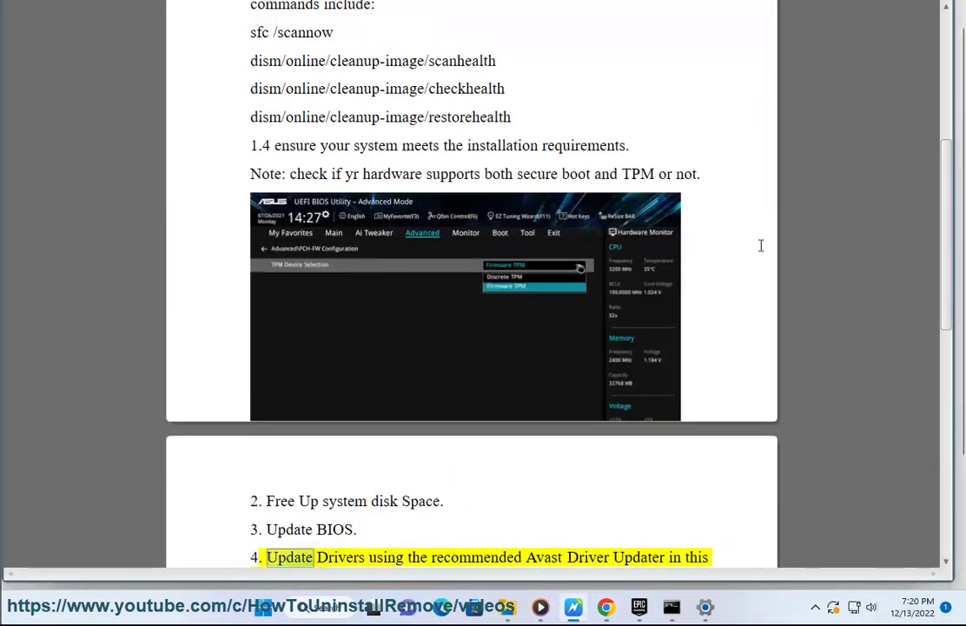
Launch Avast Driver Updater from Start search and run SCAN AGAIN to rescan all drivers.
left_click(296, 606)
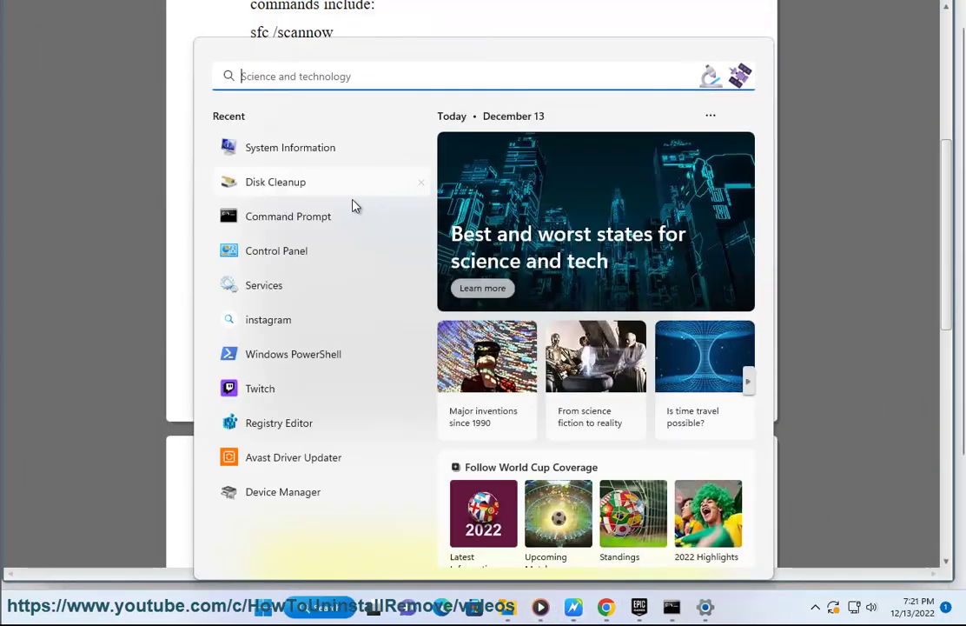
left_click(296, 461)
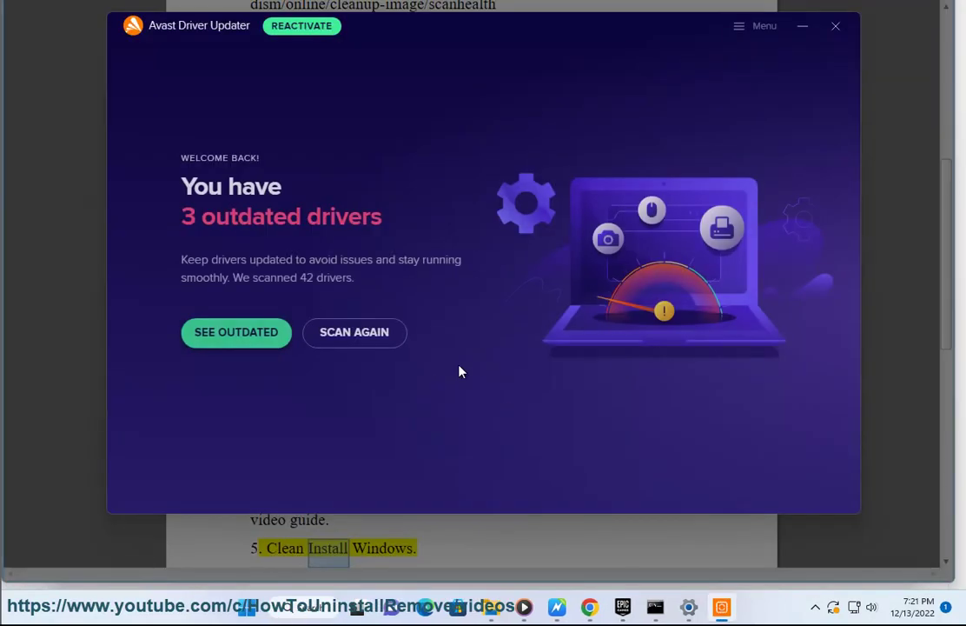
left_click(371, 335)
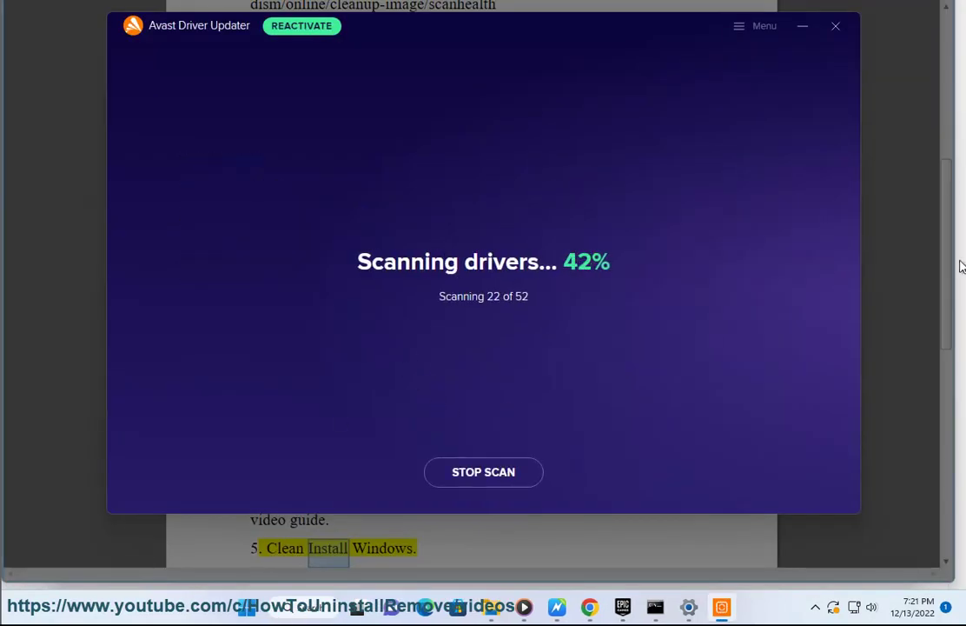